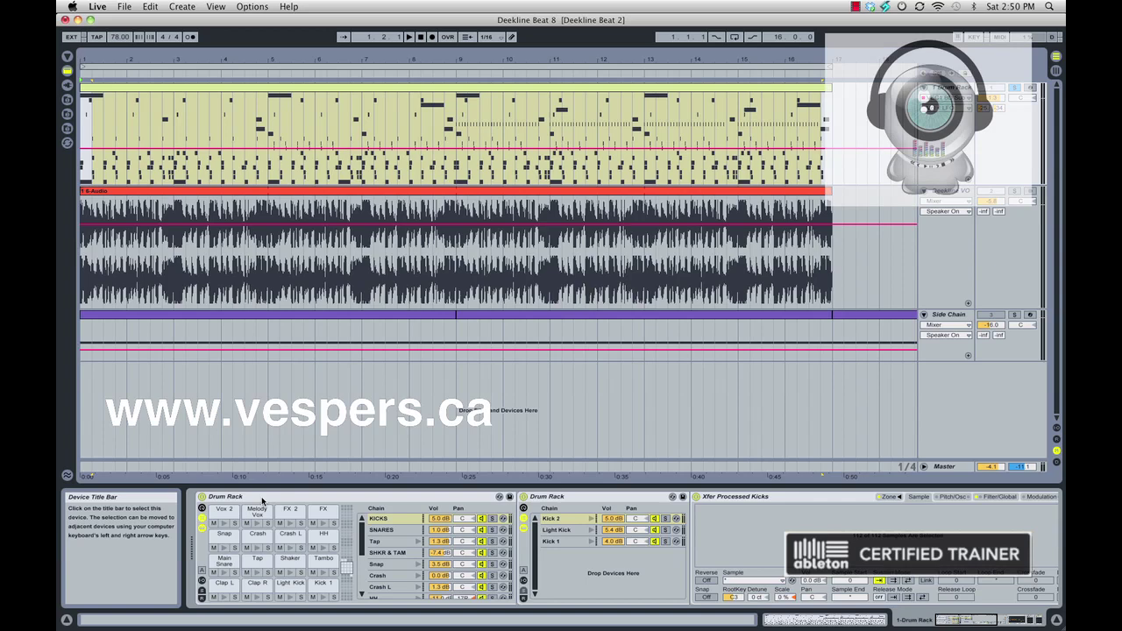
# Collapse the Drum Rack to reveal the iZotope Trash effect after it.
pyautogui.doubleClick(262, 501)
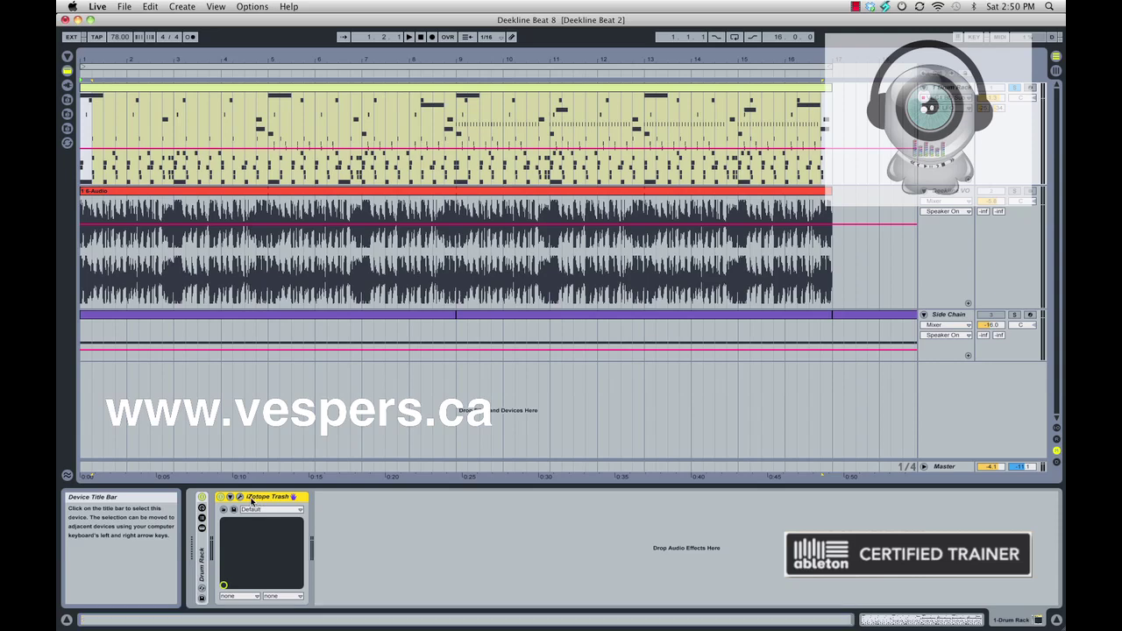
pyautogui.click(240, 497)
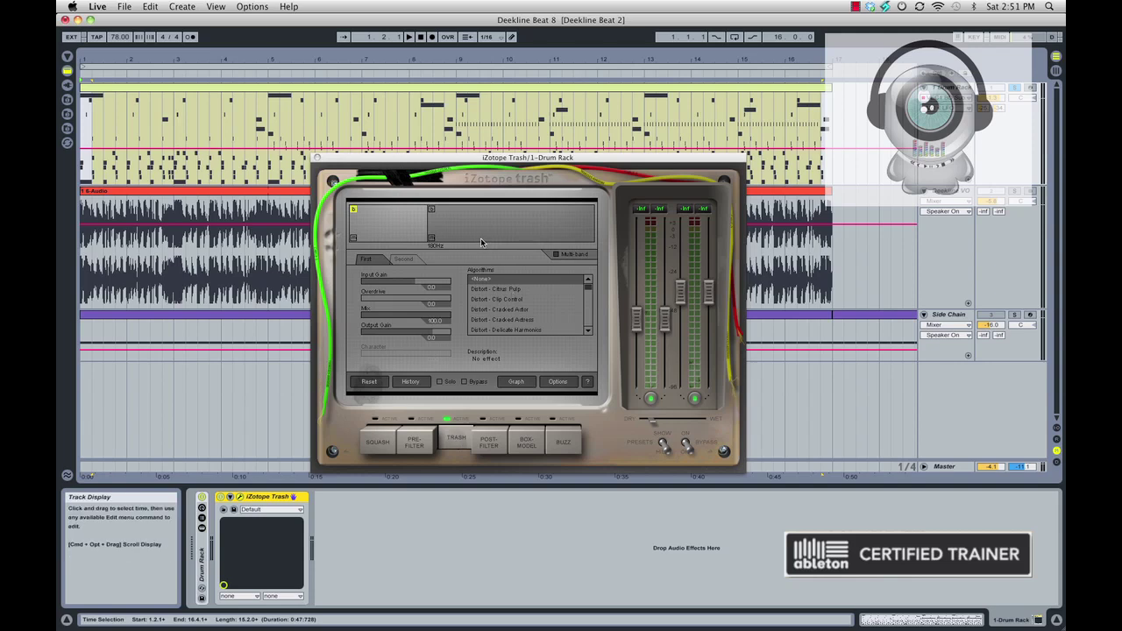
pyautogui.press('Down')
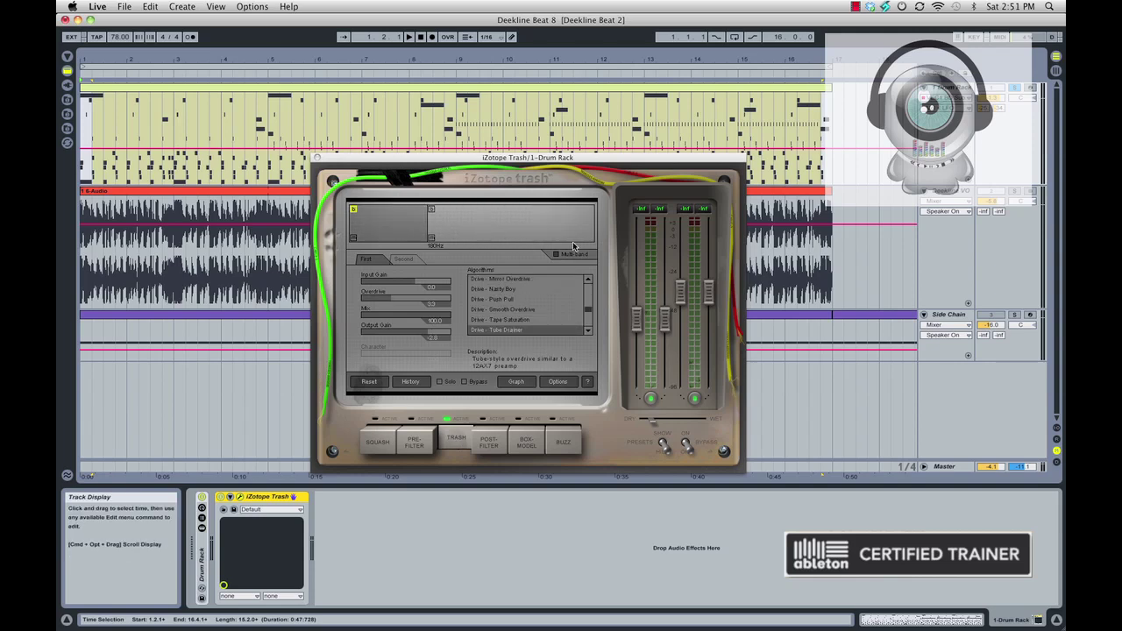
pyautogui.click(557, 255)
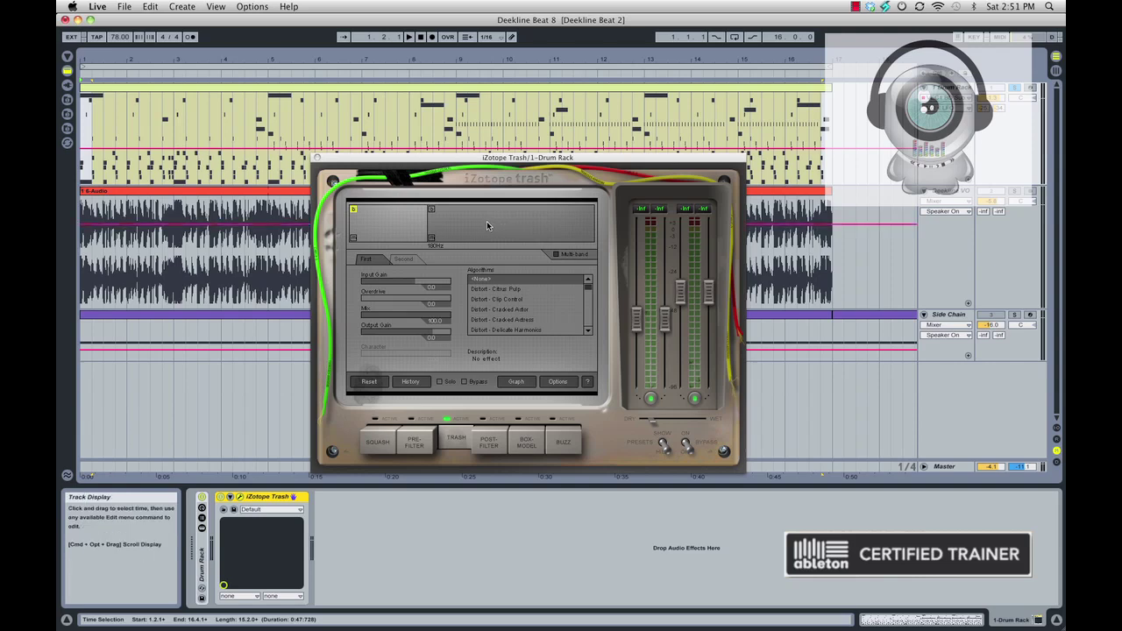
# Select Trash's low band, lower its crossover to about 95 Hz, and toggle its b box.
pyautogui.rightClick(486, 225)
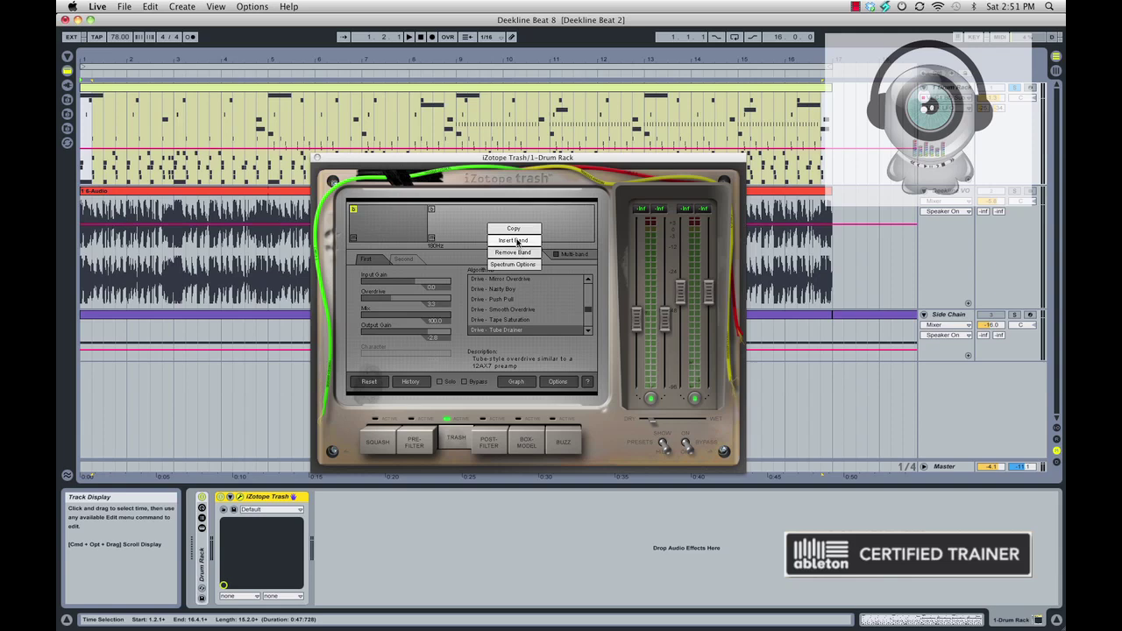
pyautogui.click(453, 225)
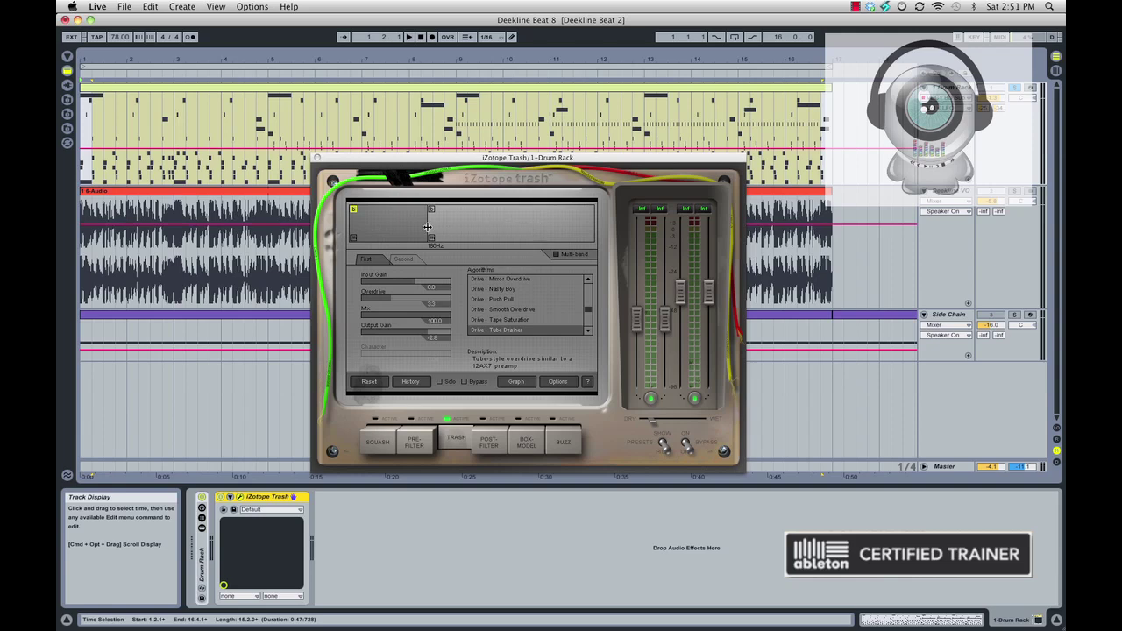
pyautogui.click(387, 224)
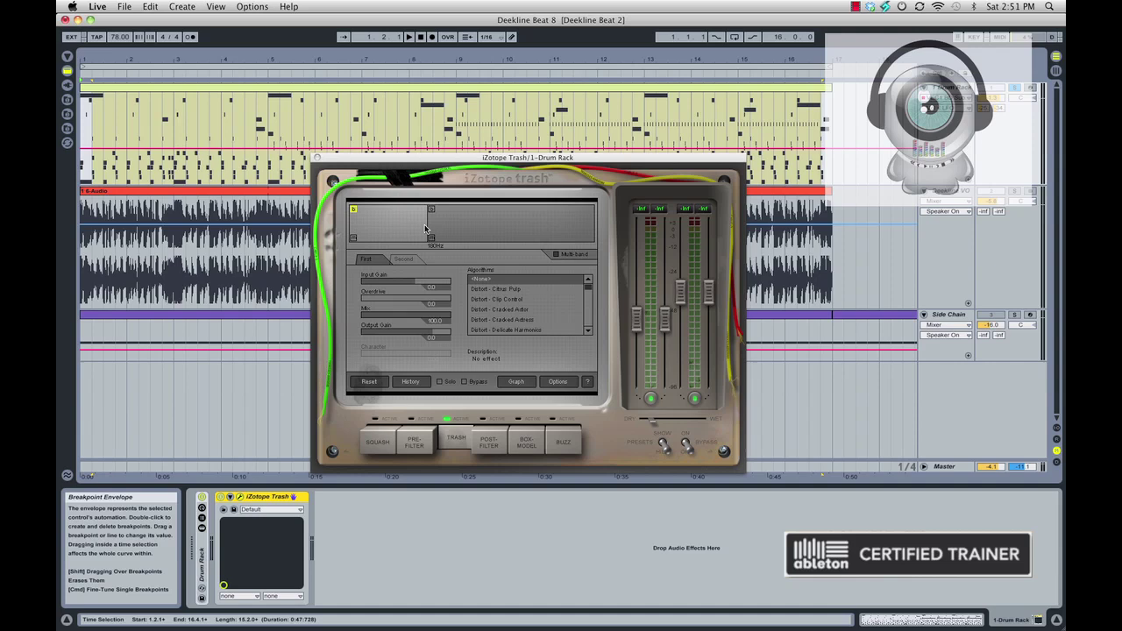
pyautogui.moveTo(436, 225); pyautogui.dragTo(427, 223)
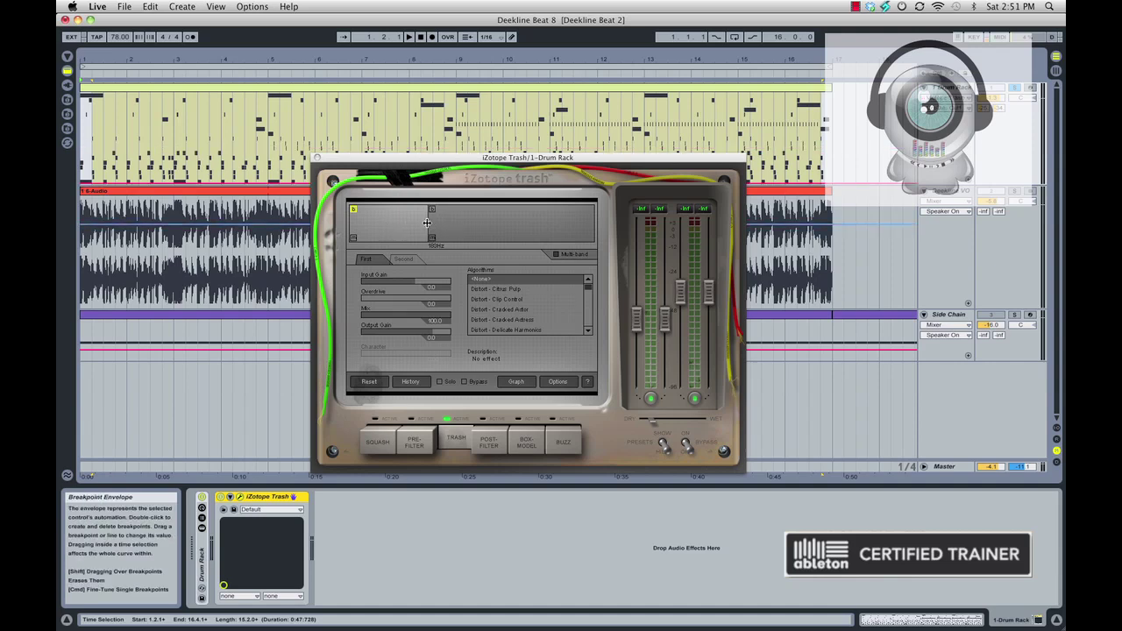
pyautogui.click(353, 211)
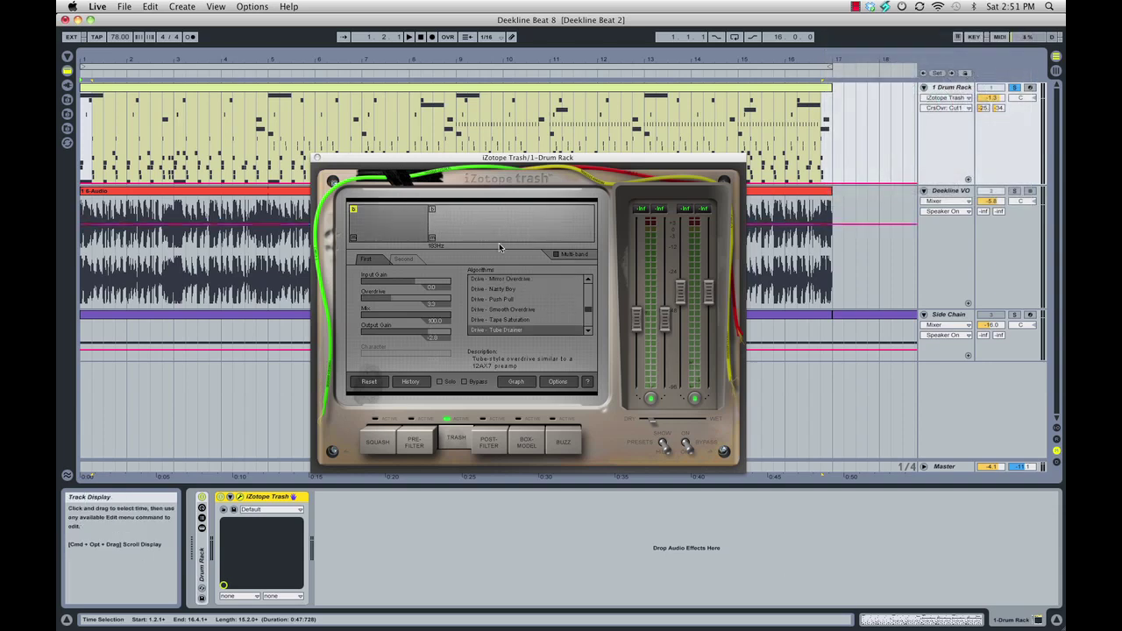
# Turn on loop playback so the drum beat repeats.
pyautogui.scroll(-3, 495, 330)
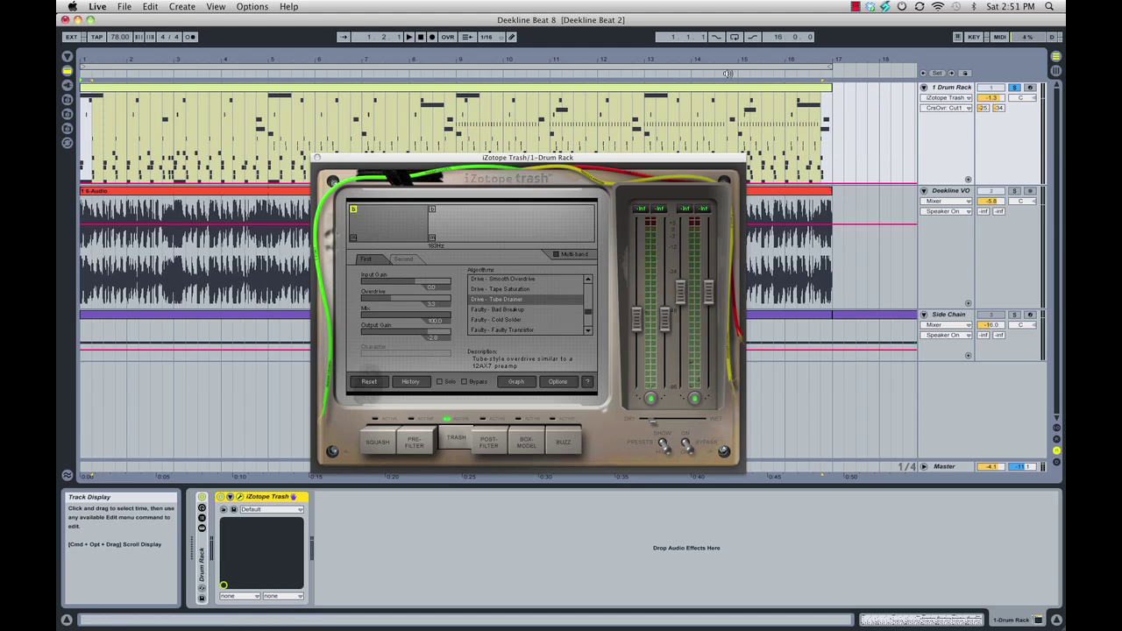
pyautogui.click(734, 39)
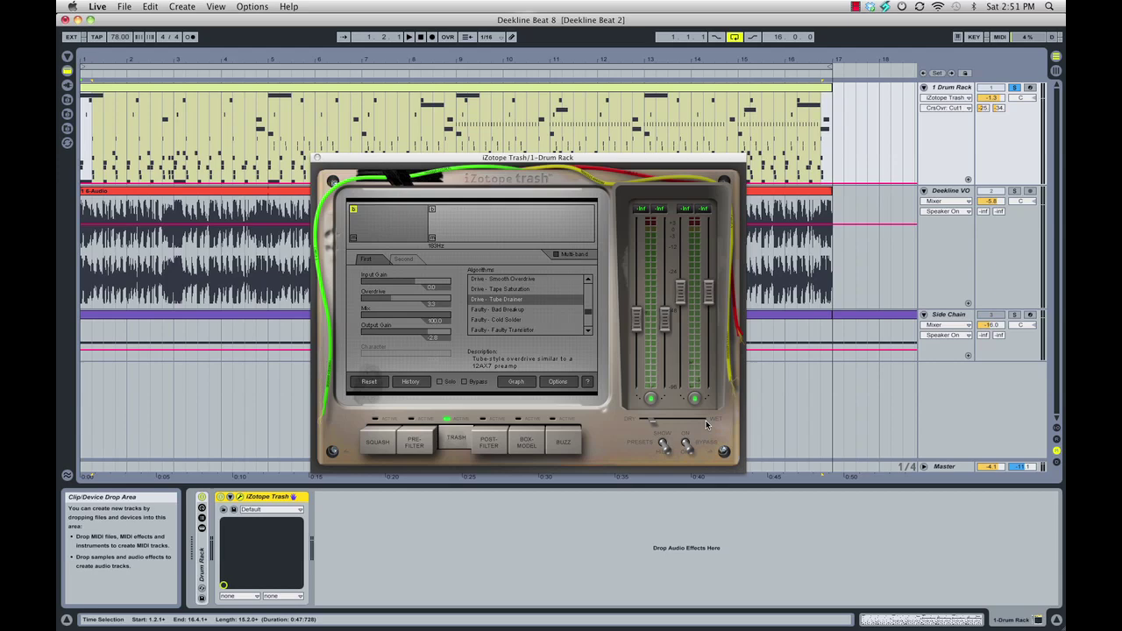
# Audition Trash's dry/wet mix during playback and leave it fully dry.
pyautogui.click(651, 420)
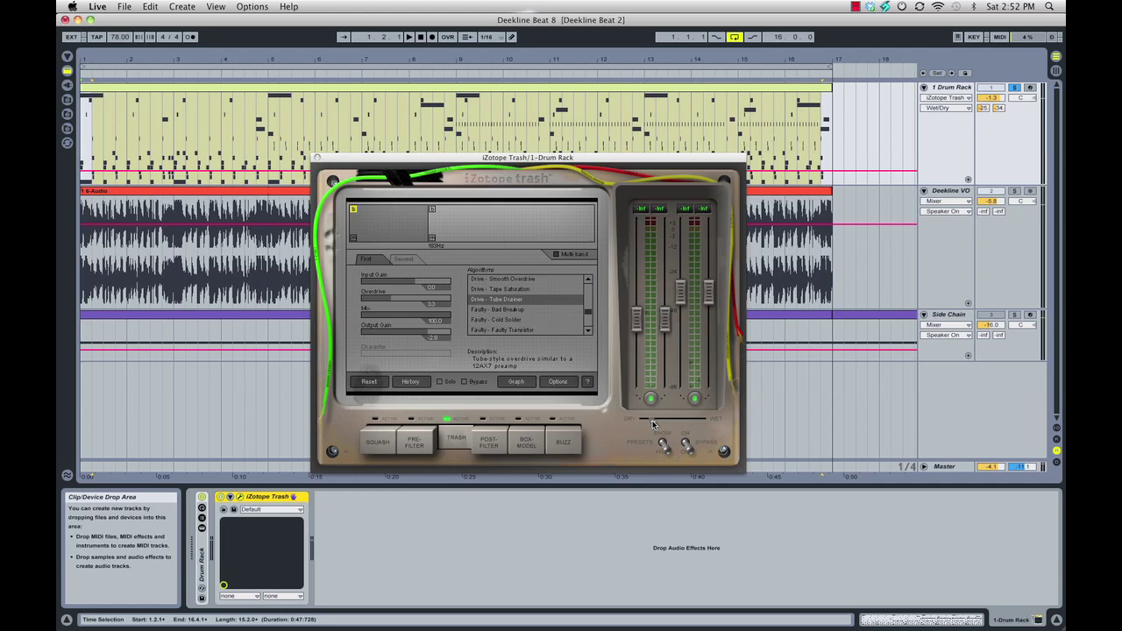
pyautogui.press('space')
pyautogui.moveTo(652, 425); pyautogui.dragTo(717, 425)
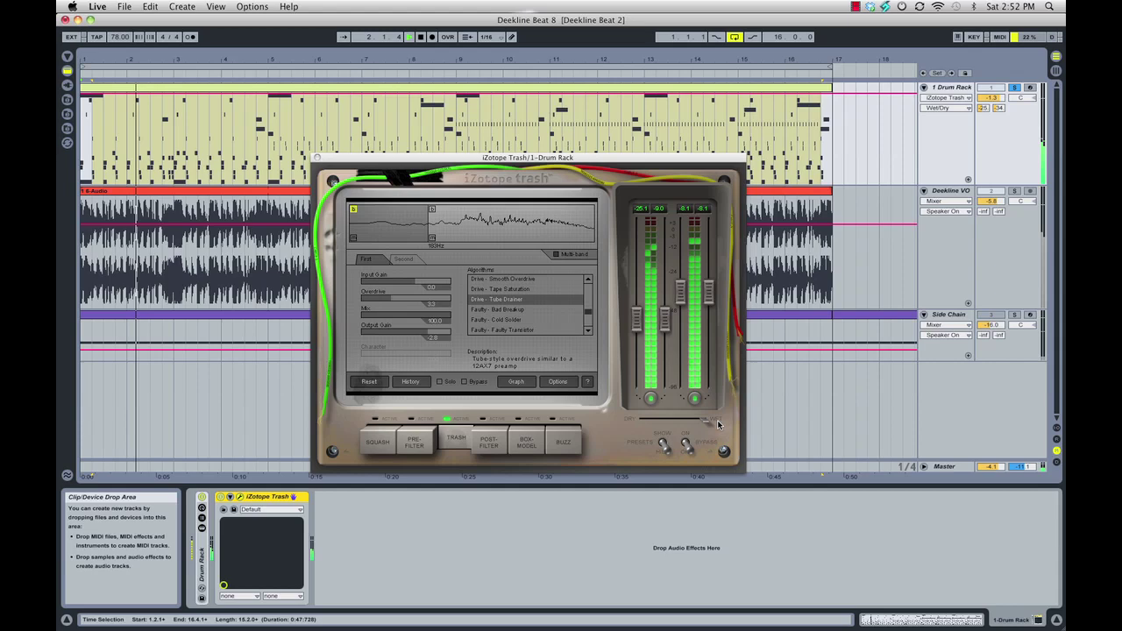
pyautogui.moveTo(708, 423); pyautogui.dragTo(654, 426)
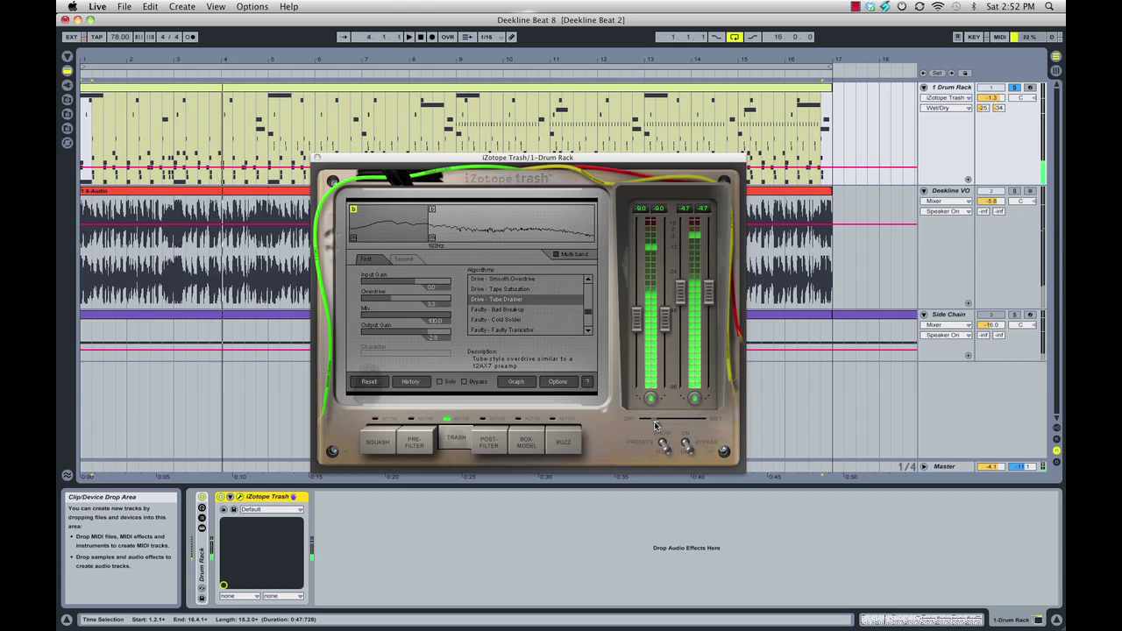
pyautogui.moveTo(654, 426); pyautogui.dragTo(740, 425)
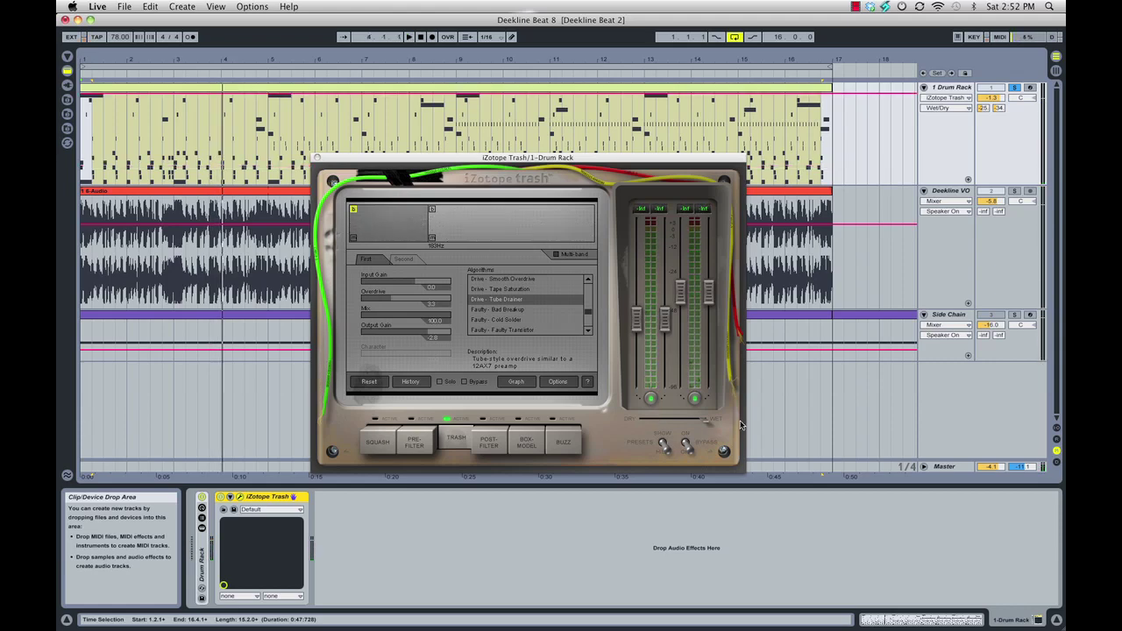
pyautogui.moveTo(741, 425); pyautogui.dragTo(656, 425)
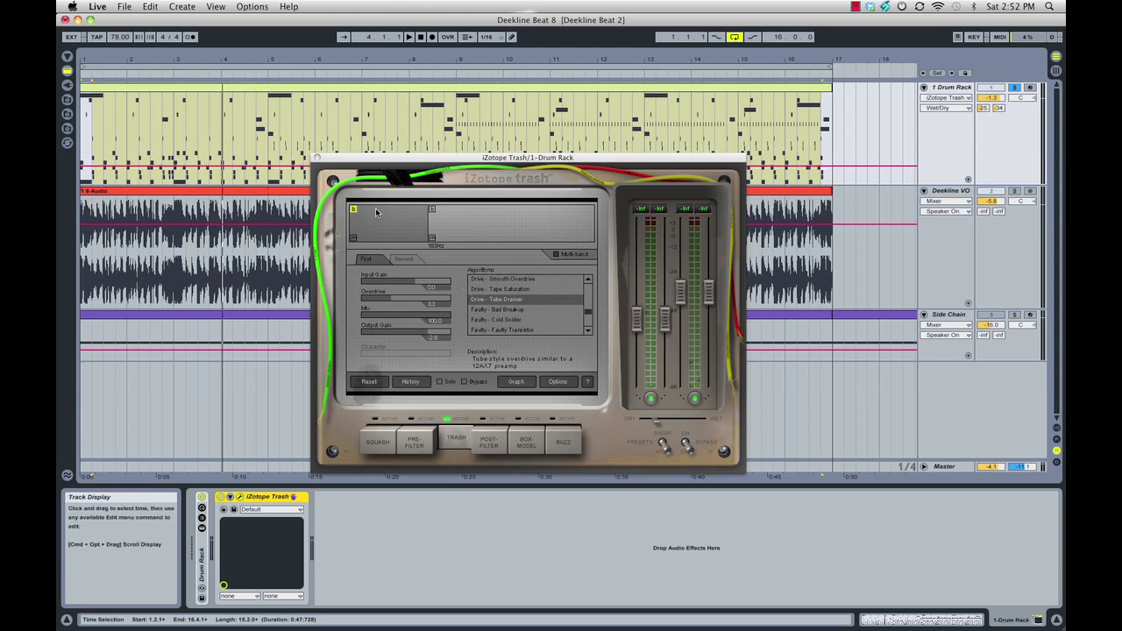
# Close the Trash window and select the drum MIDI clip, returning to the track's devices.
pyautogui.click(317, 159)
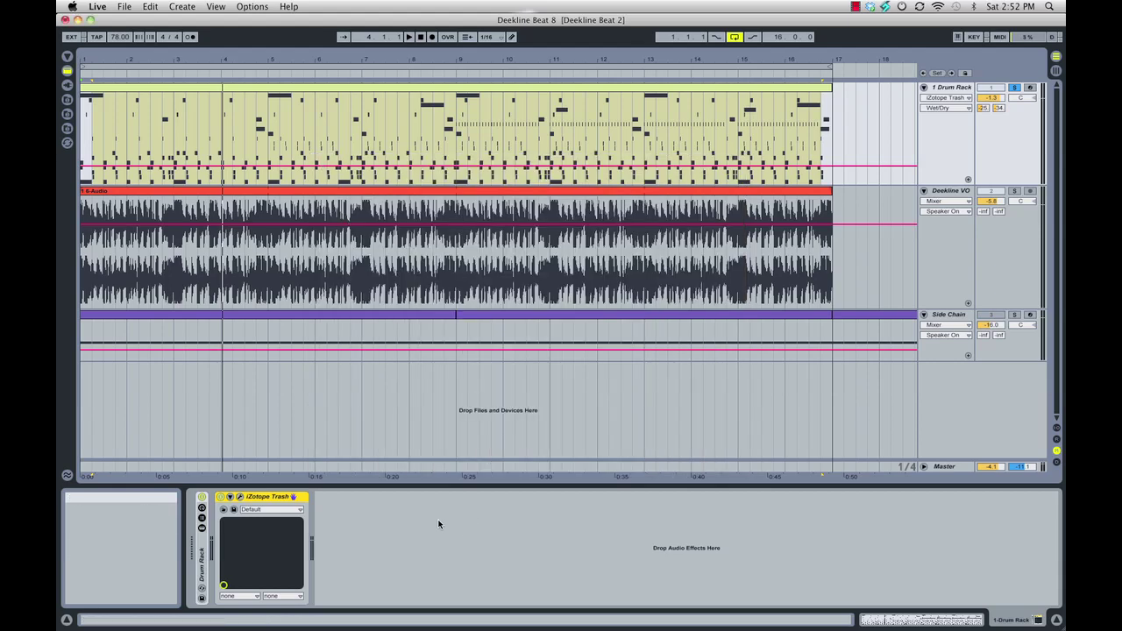
pyautogui.click(456, 90)
pyautogui.hotkey('shift', 'Tab')
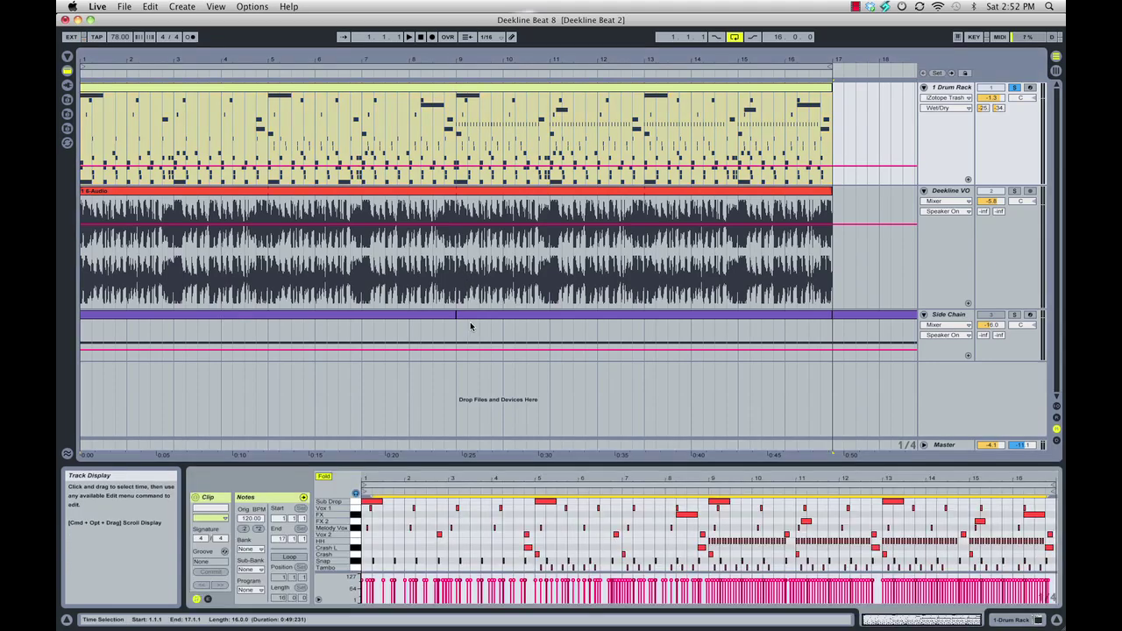
pyautogui.hotkey('shift', 'Tab')
# In Session View, show the B Reverb return's RealVerb-Pro and Compressor chain.
pyautogui.press('Tab')
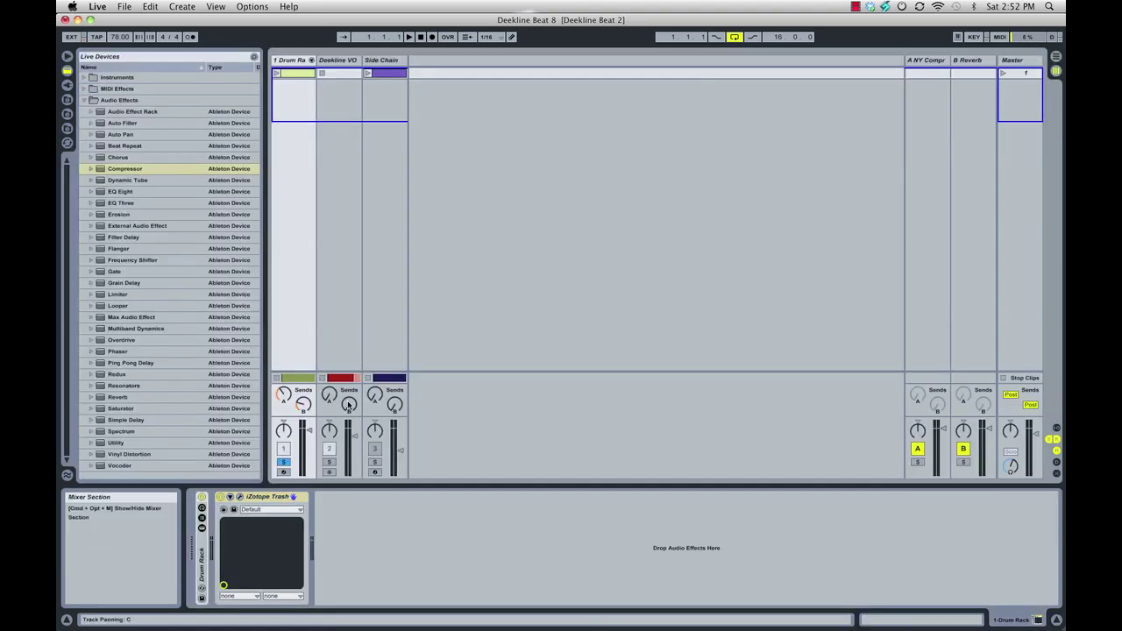
pyautogui.click(292, 98)
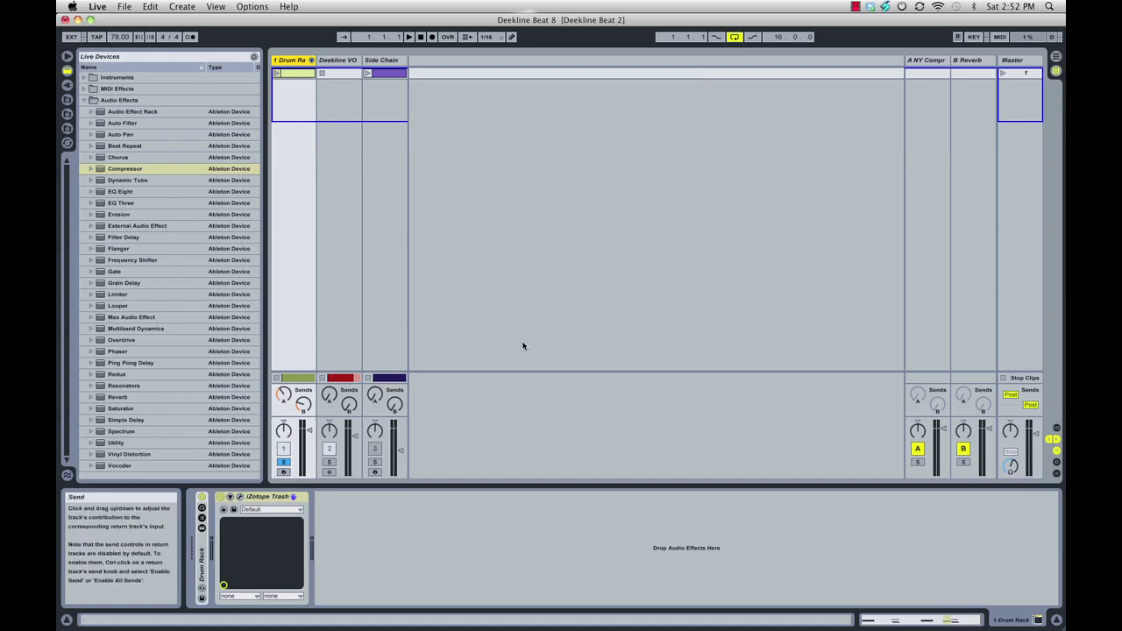
pyautogui.click(926, 60)
pyautogui.click(972, 61)
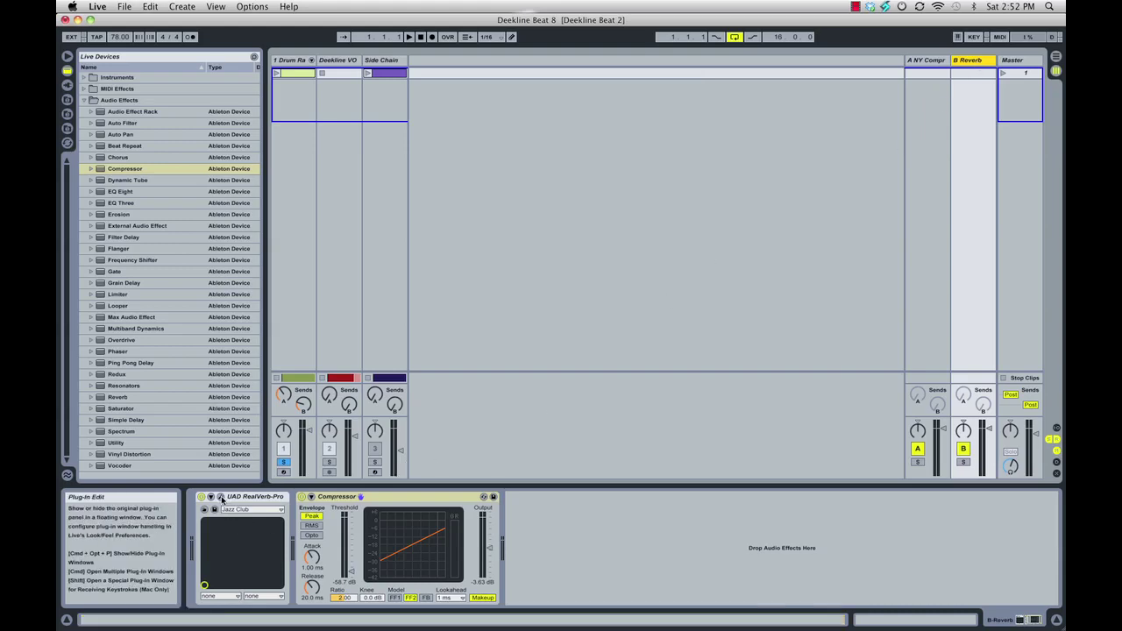
# In RealVerb-Pro, keep Mix at 100% and set the decay time to 1.0 s.
pyautogui.click(221, 498)
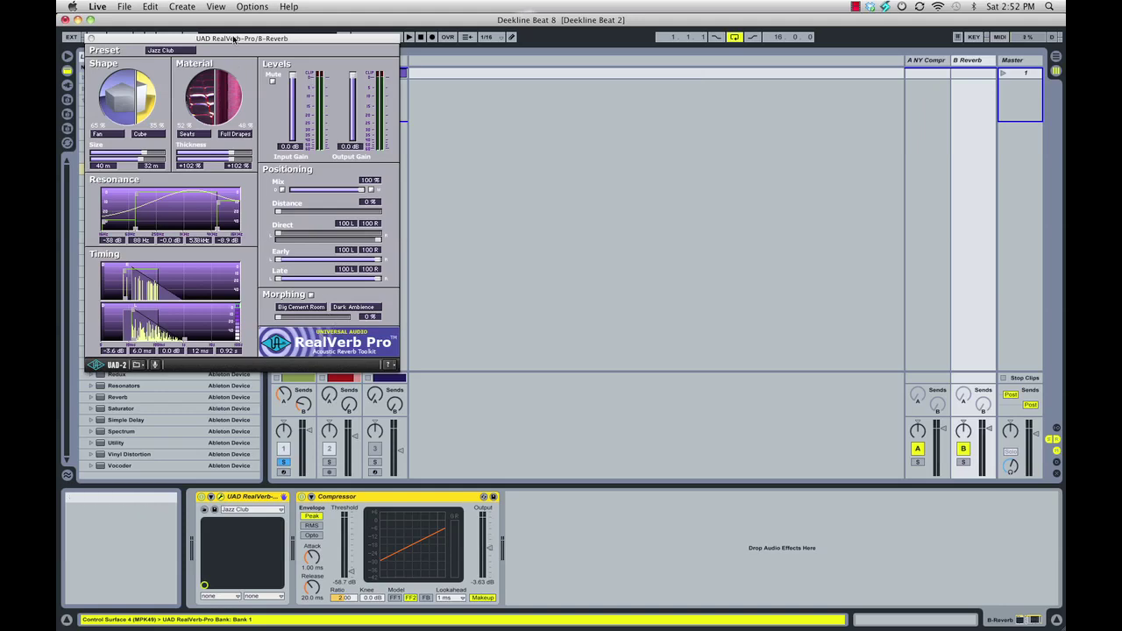
pyautogui.moveTo(233, 38); pyautogui.dragTo(329, 105)
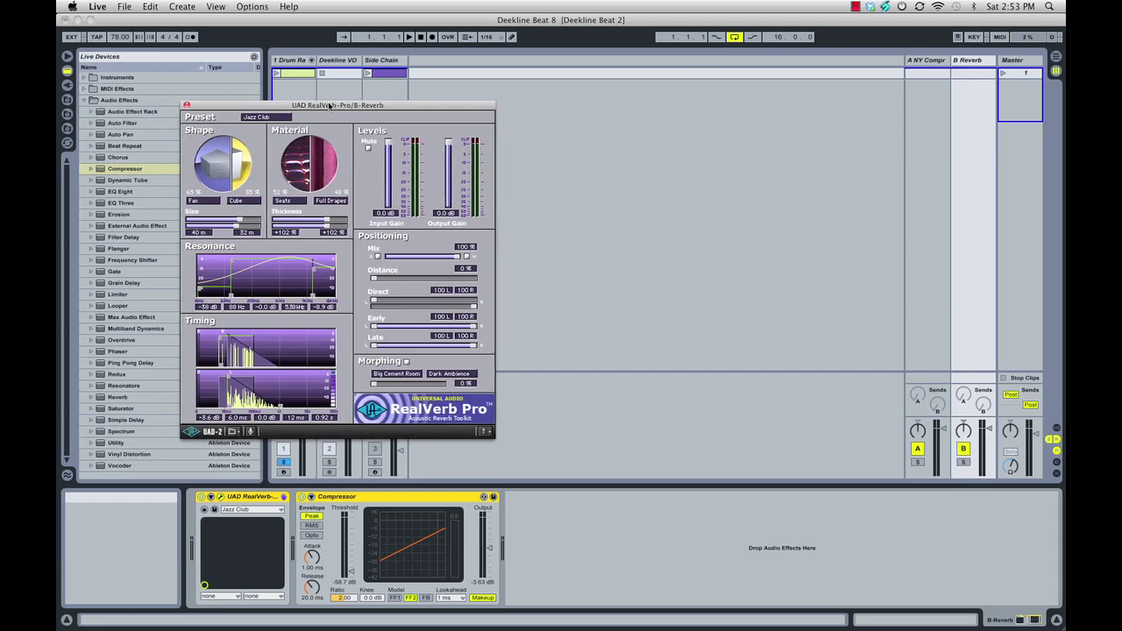
pyautogui.moveTo(329, 106); pyautogui.dragTo(326, 107)
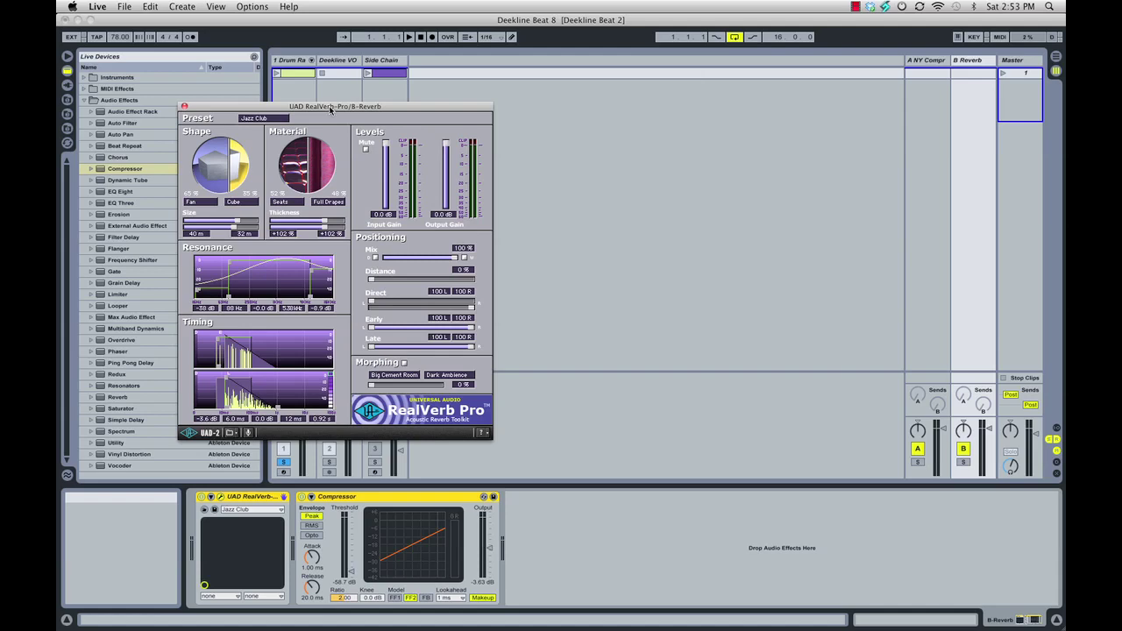
pyautogui.moveTo(331, 109); pyautogui.dragTo(329, 107)
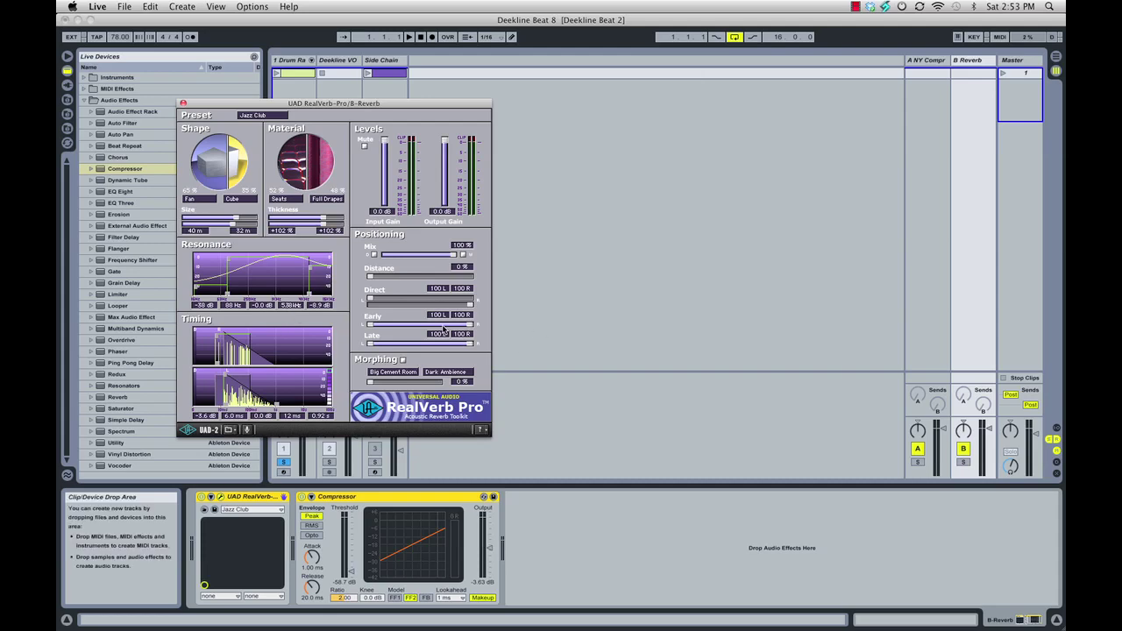
pyautogui.moveTo(452, 261)
pyautogui.mouseDown()
pyautogui.moveTo(434, 261)
pyautogui.moveTo(453, 262)
pyautogui.mouseUp()
pyautogui.moveTo(273, 402); pyautogui.dragTo(278, 403)
pyautogui.click(183, 104)
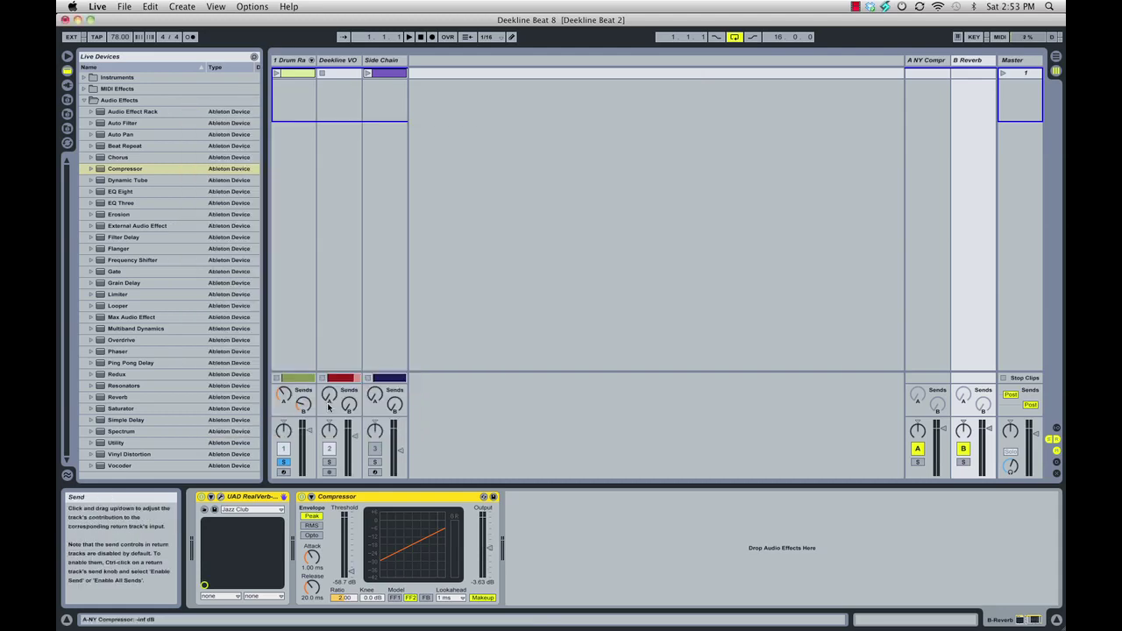
# Raise the Drum Rack's Send B to about -31.0 dB and play the beat to hear the reverb.
pyautogui.click(312, 497)
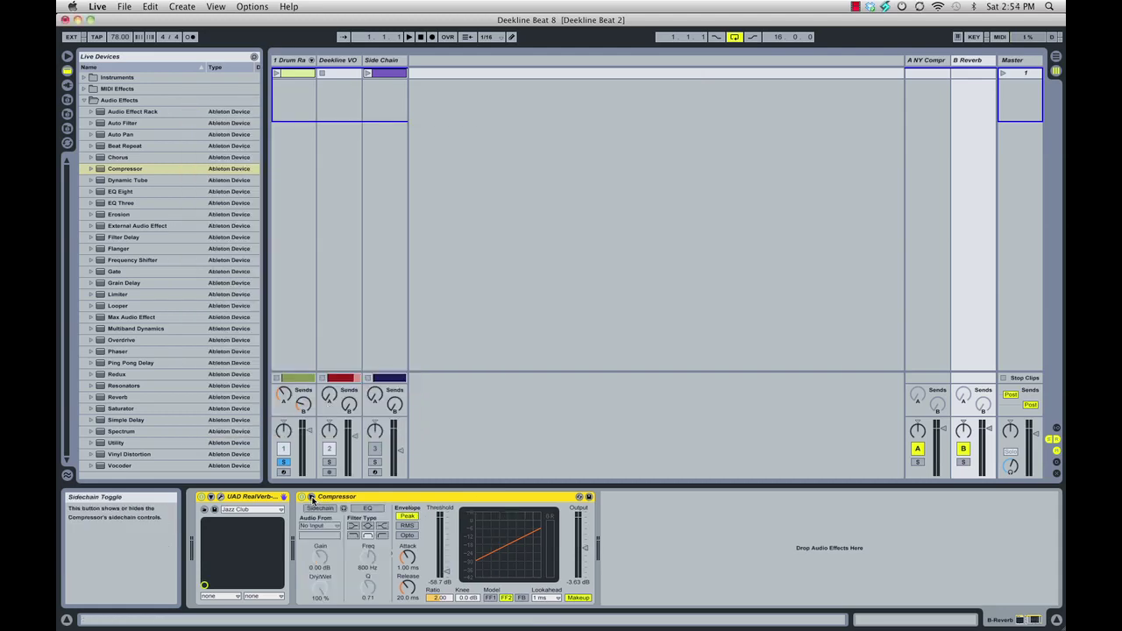
pyautogui.click(312, 497)
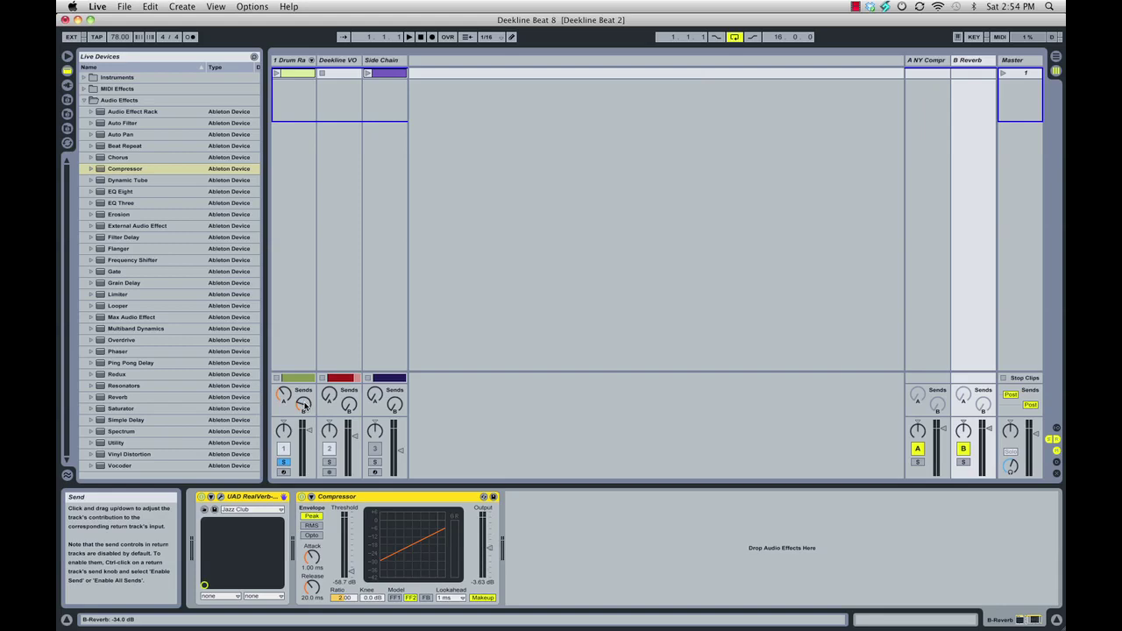
pyautogui.moveTo(306, 404)
pyautogui.mouseDown()
pyautogui.moveTo(306, 373)
pyautogui.moveTo(305, 392)
pyautogui.mouseUp()
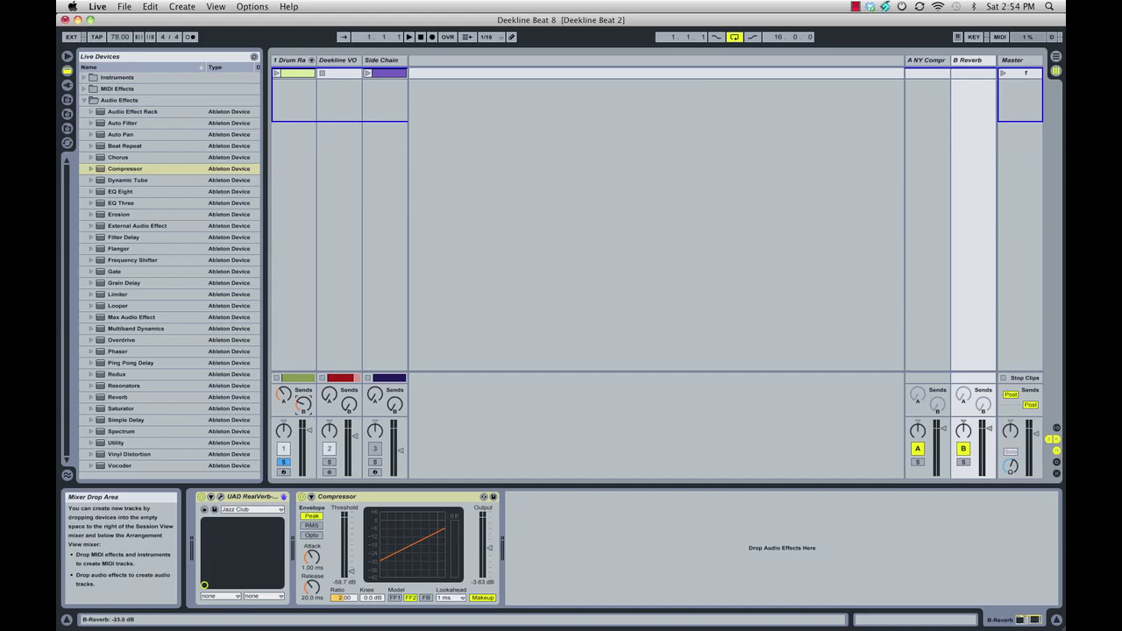
pyautogui.moveTo(304, 405); pyautogui.dragTo(303, 407)
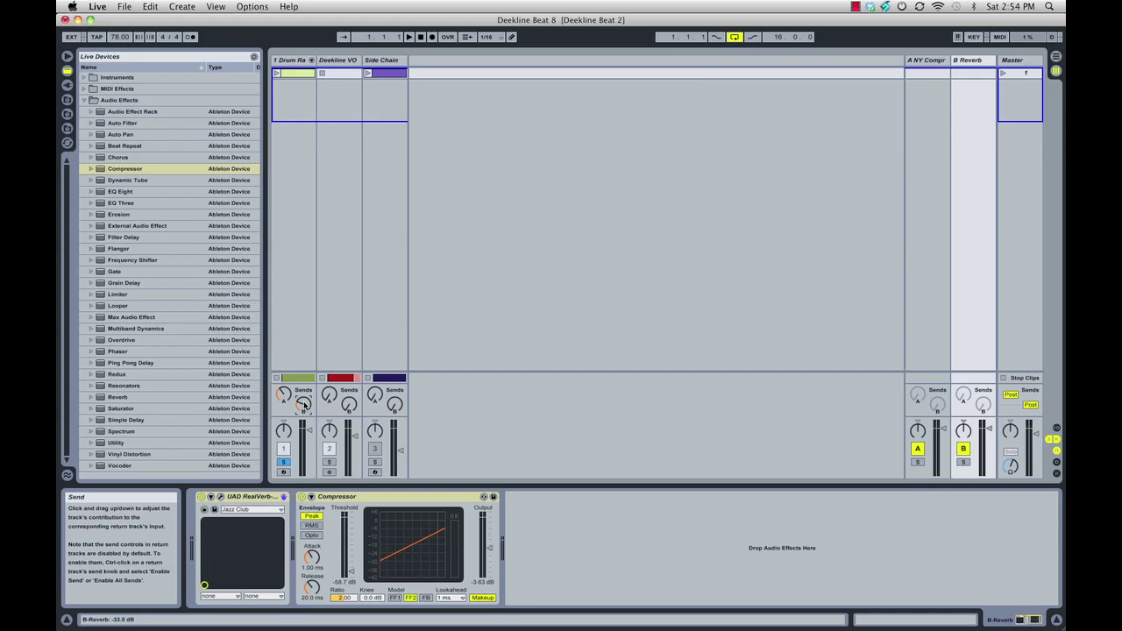
pyautogui.press('space')
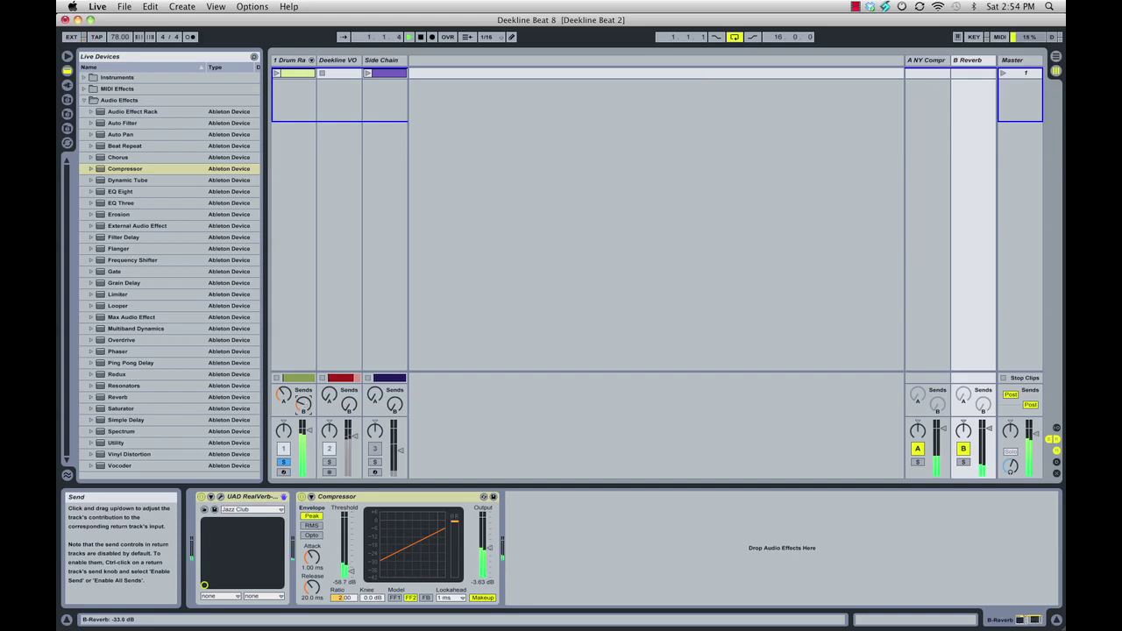
pyautogui.moveTo(304, 404)
pyautogui.mouseDown()
pyautogui.moveTo(305, 357)
pyautogui.moveTo(304, 406)
pyautogui.mouseUp()
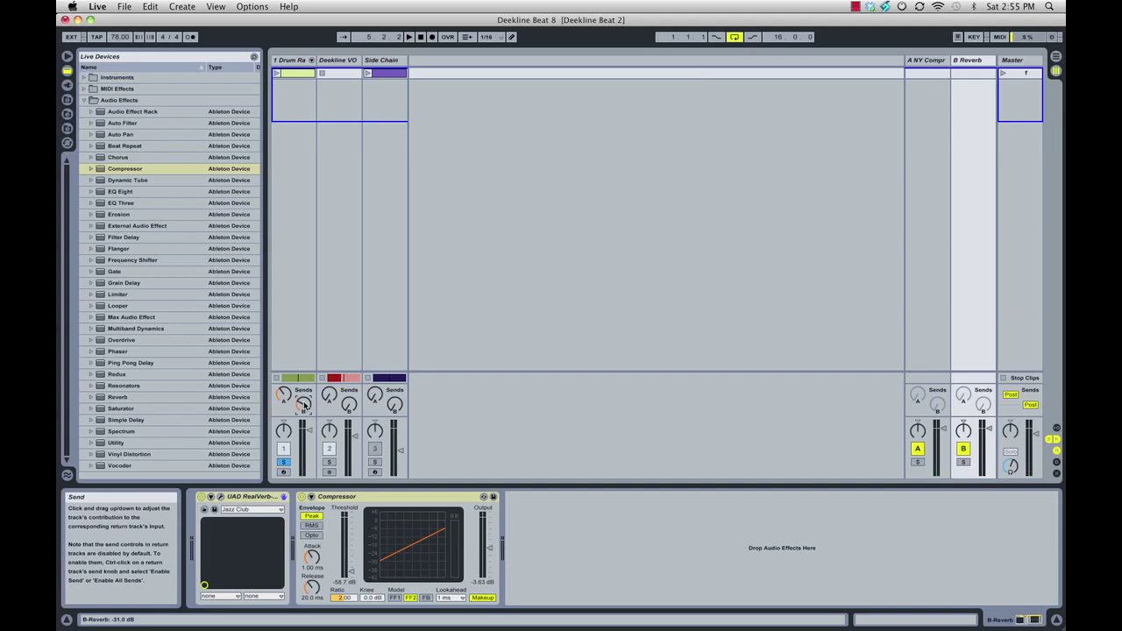
# Select the A NY Compr return to display its EQ Eight and UAD 1176LN.
pyautogui.click(926, 62)
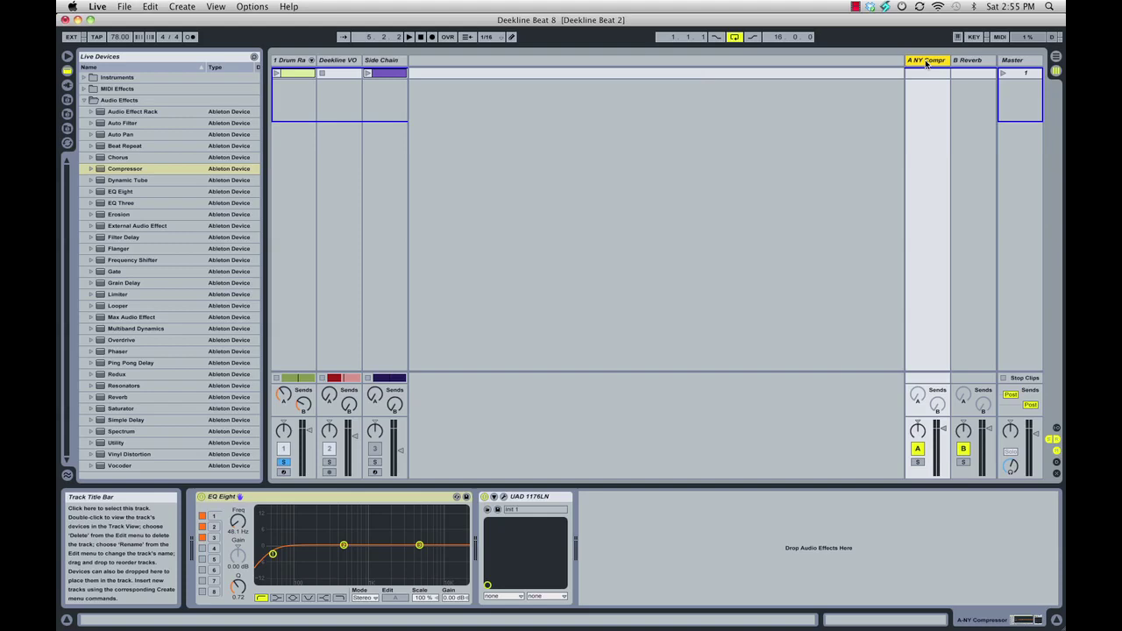
# Open the UAD 1176LN panel and position it lower on screen.
pyautogui.click(504, 498)
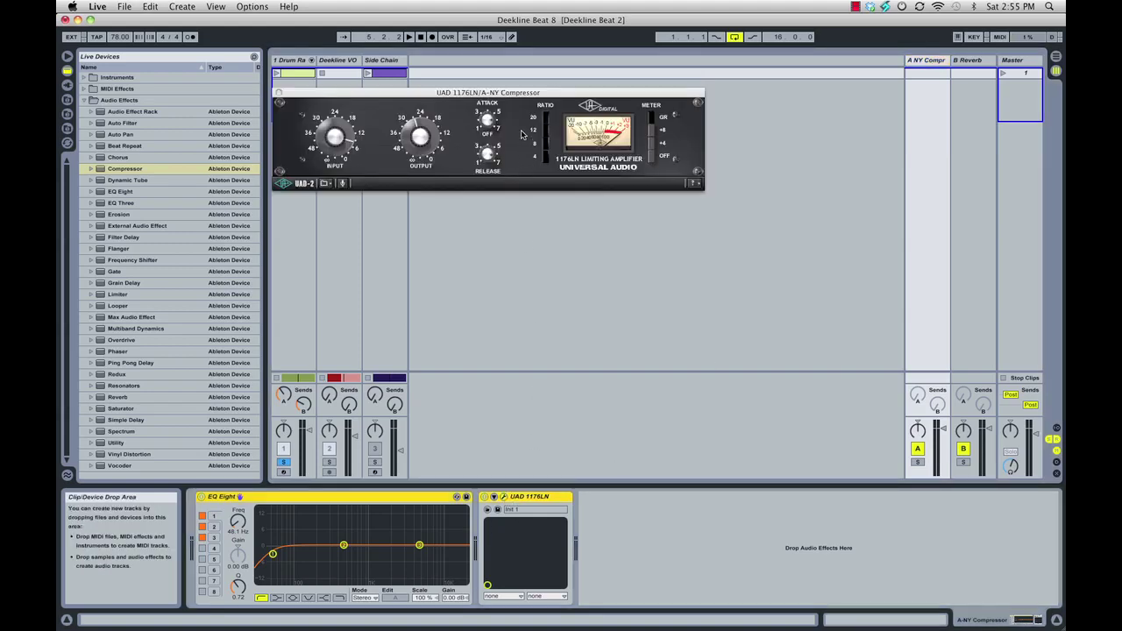
pyautogui.moveTo(485, 91); pyautogui.dragTo(510, 331)
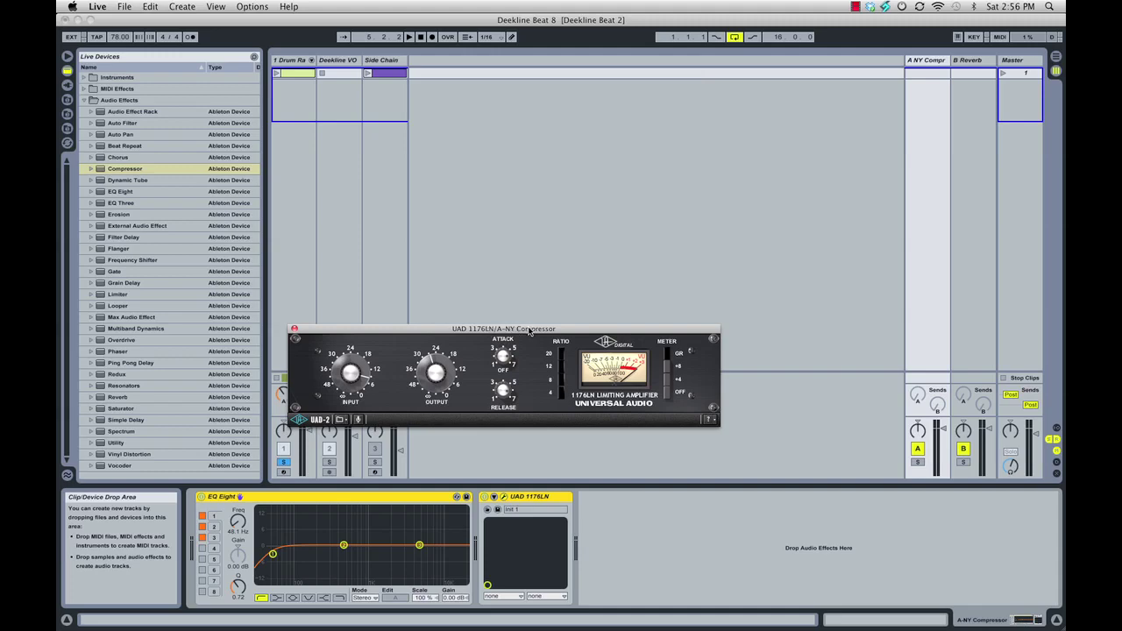
pyautogui.moveTo(531, 332); pyautogui.dragTo(530, 325)
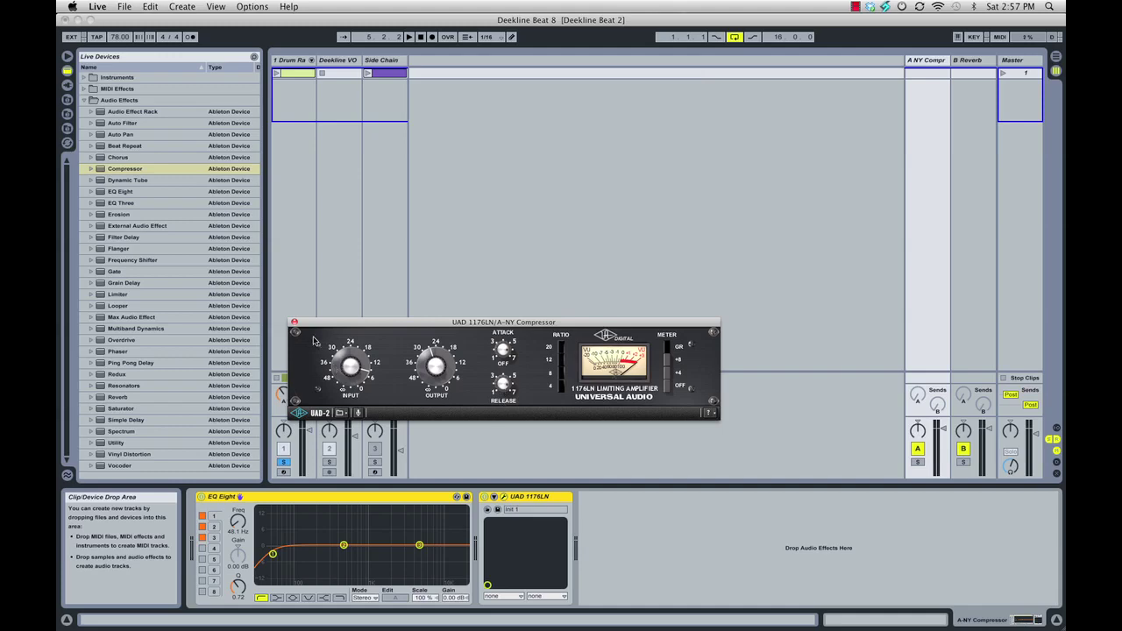
# Set EQ Eight's low band to 50.6 Hz and start playback.
pyautogui.click(262, 501)
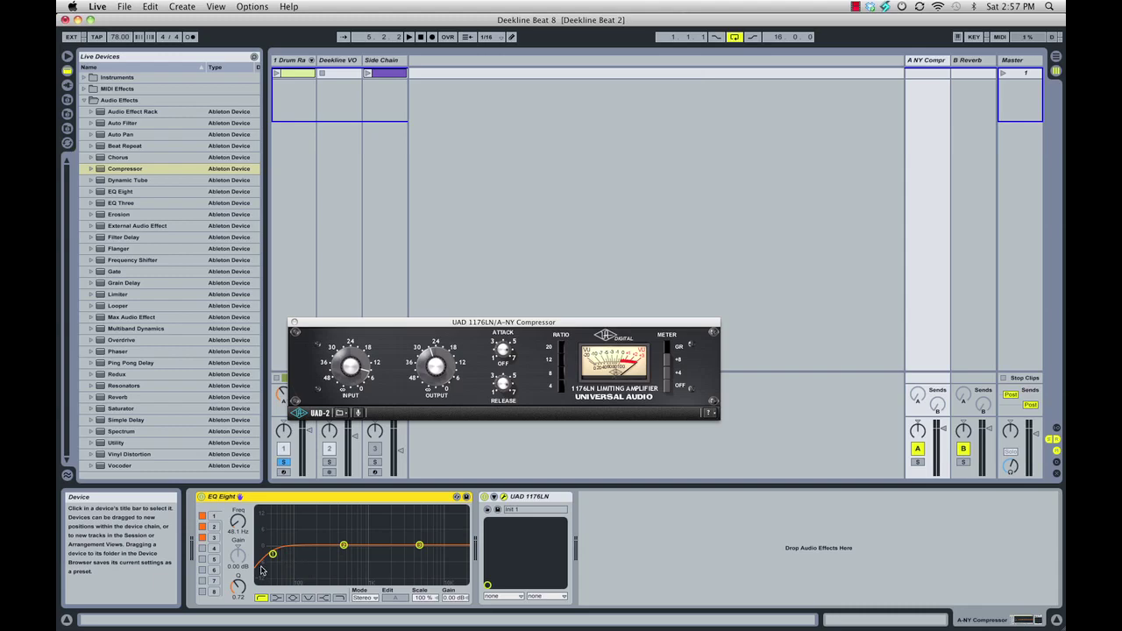
pyautogui.moveTo(237, 521); pyautogui.dragTo(238, 518)
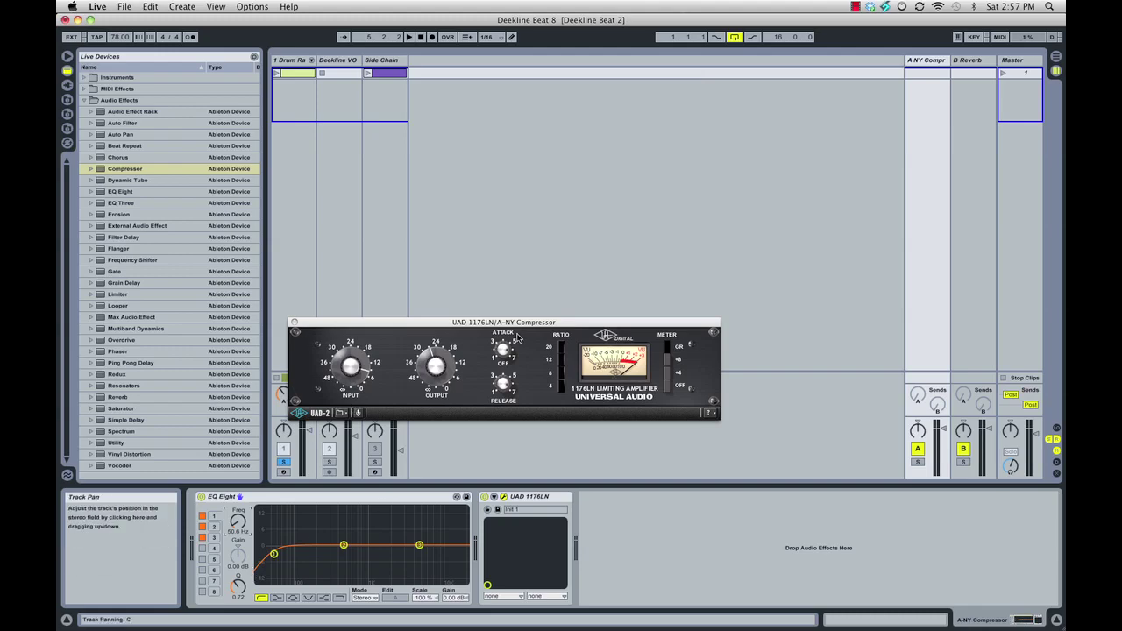
pyautogui.press('space')
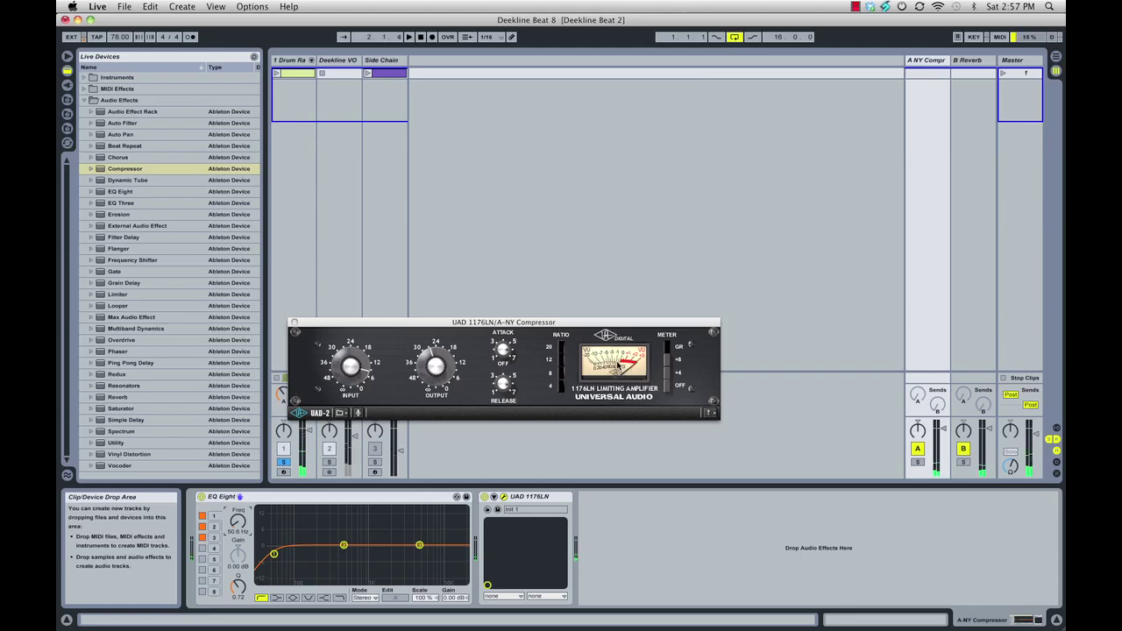
# Raise the Drum Rack's Send A to the NY Compressor return, close the 1176LN, and show Arrangement View.
pyautogui.moveTo(539, 330); pyautogui.dragTo(475, 200)
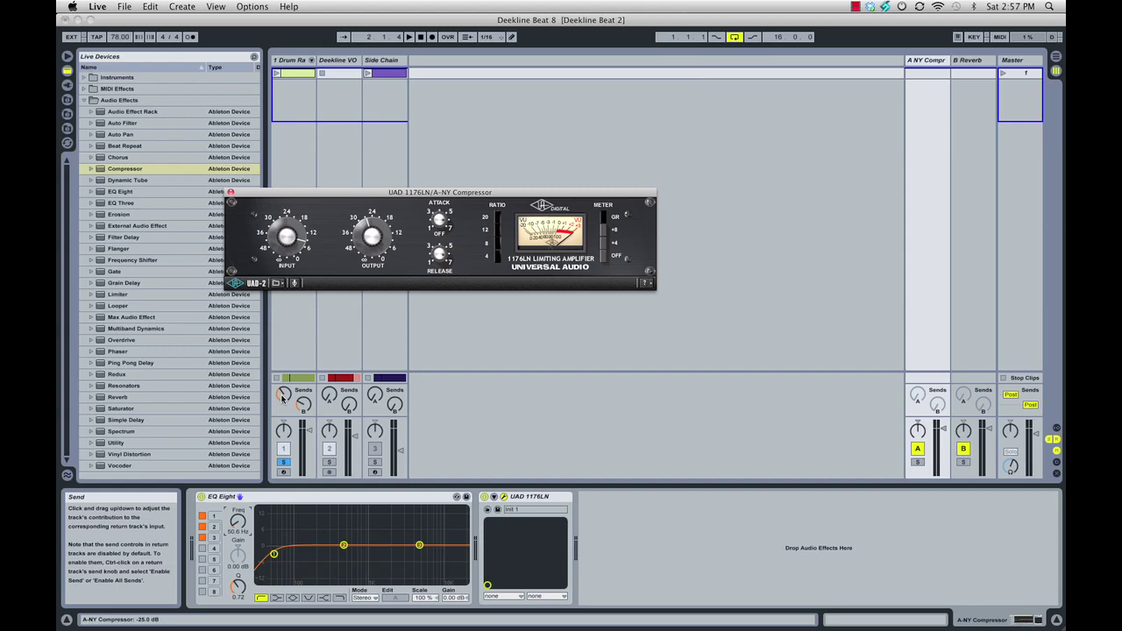
pyautogui.moveTo(283, 396); pyautogui.dragTo(283, 377)
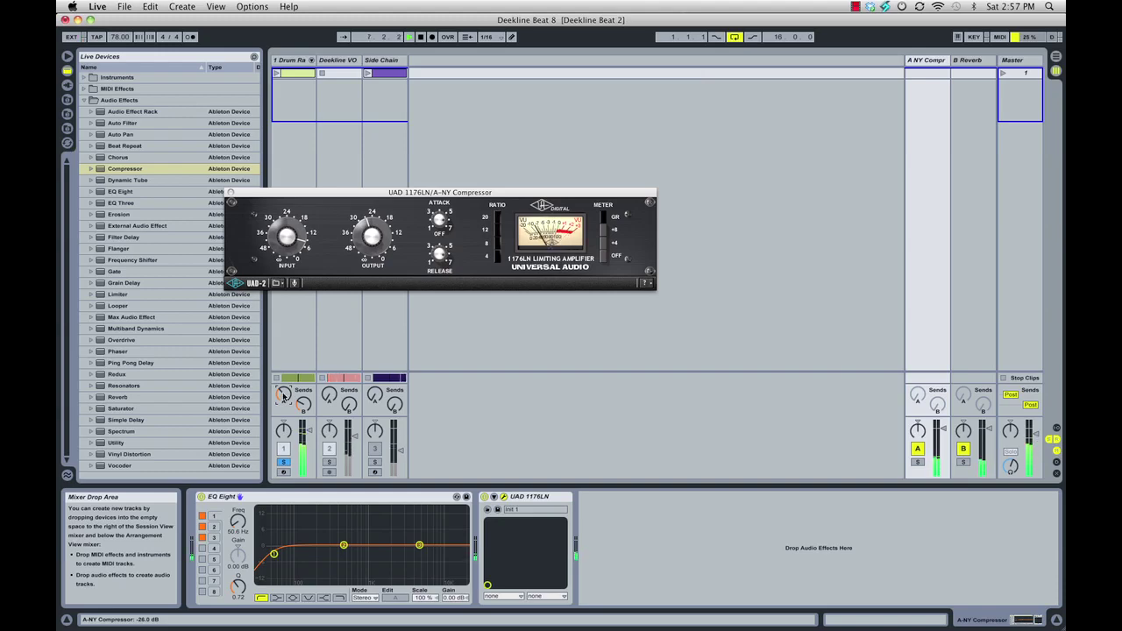
pyautogui.click(231, 192)
pyautogui.press('Tab')
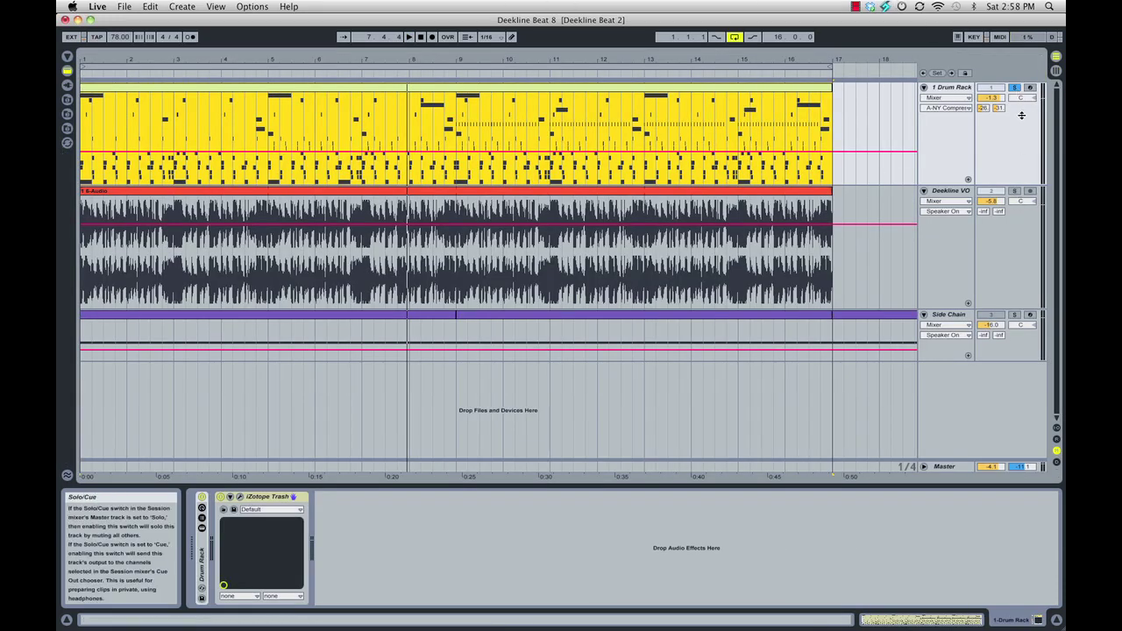
# With the Drum Rack track selected, stop and restart playback from the song start.
pyautogui.click(1015, 90)
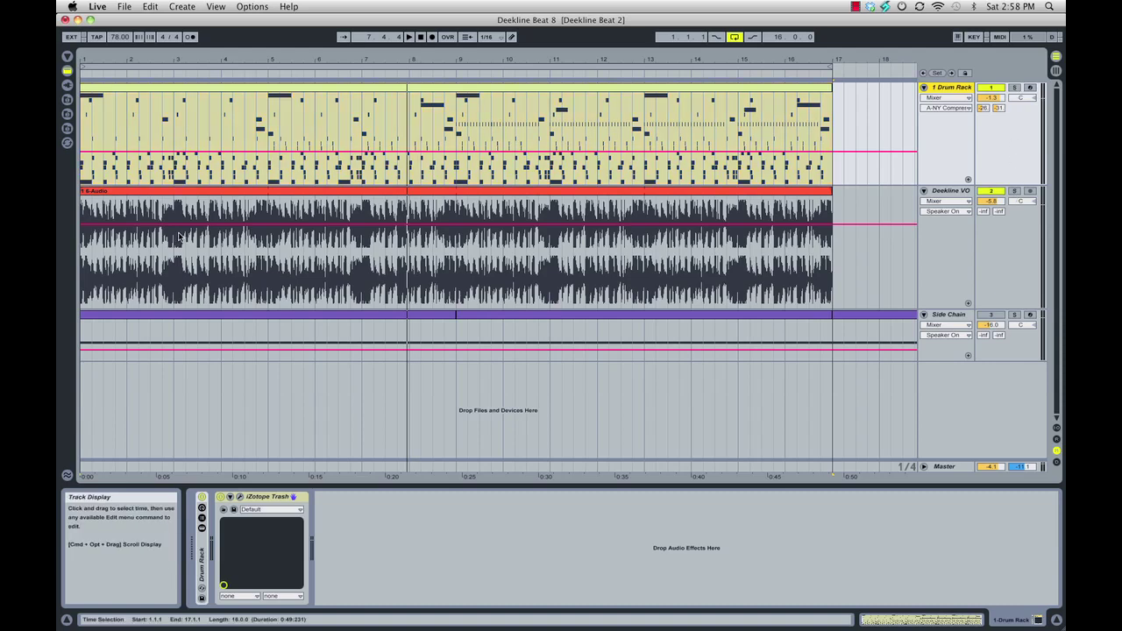
pyautogui.click(420, 37)
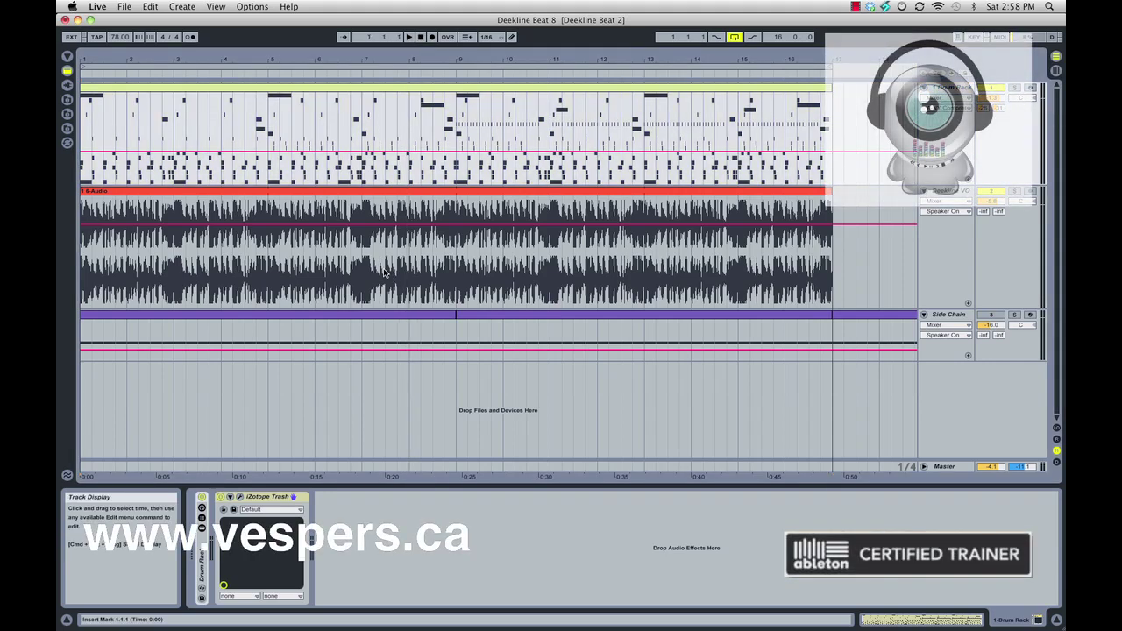
pyautogui.press('space')
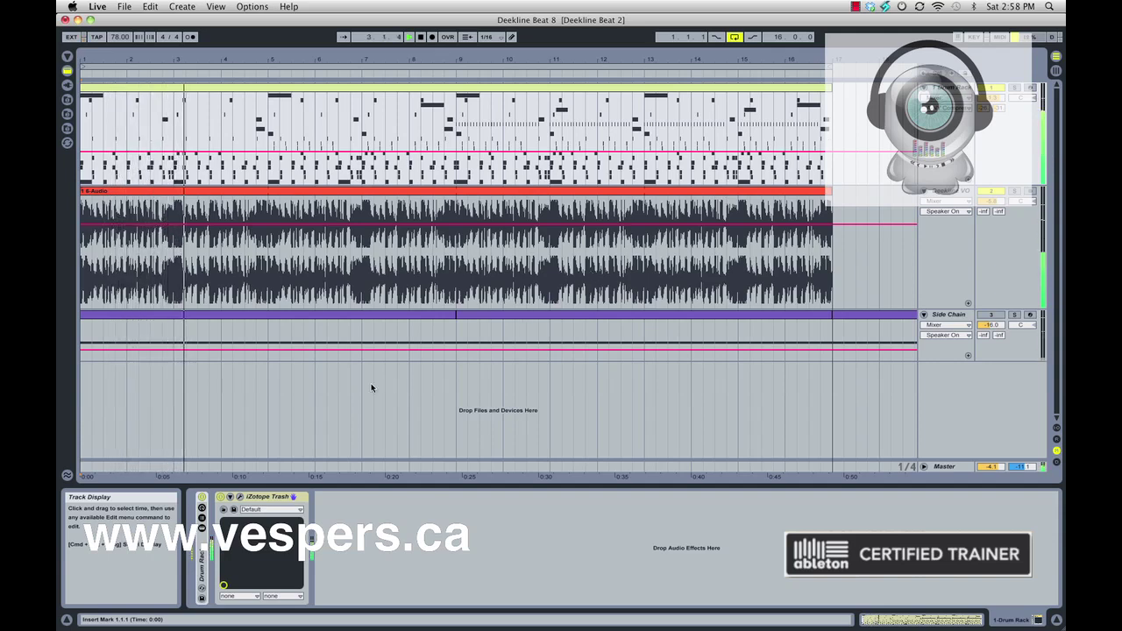
# Briefly open the Drum Rack's iZotope Trash plug-in window, move it aside, then close it.
pyautogui.click(244, 497)
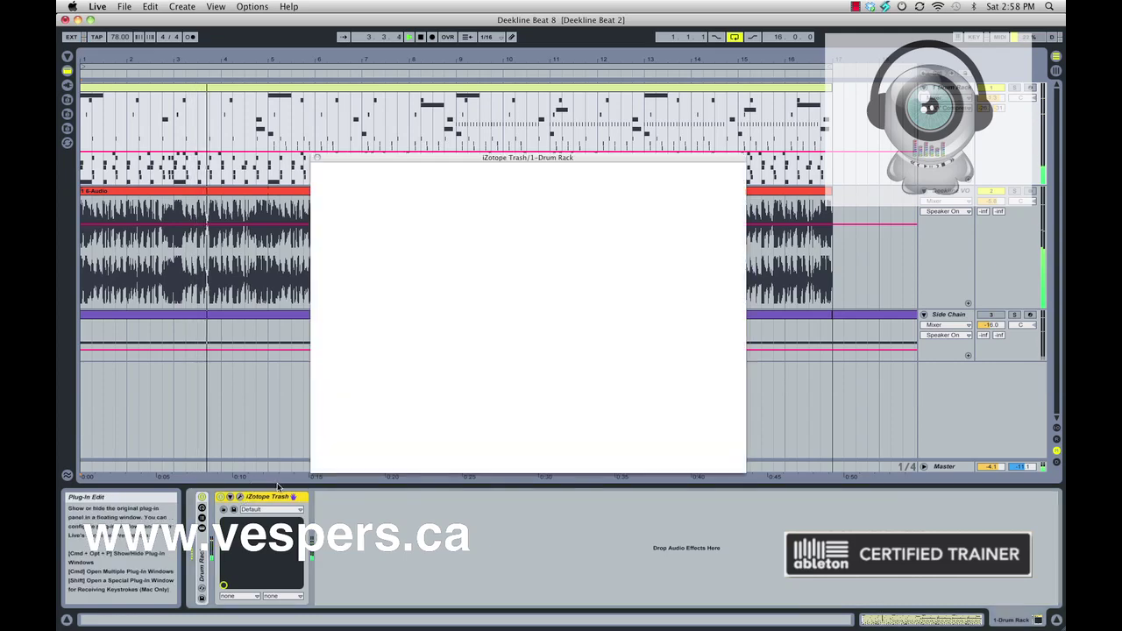
pyautogui.moveTo(519, 153); pyautogui.dragTo(493, 116)
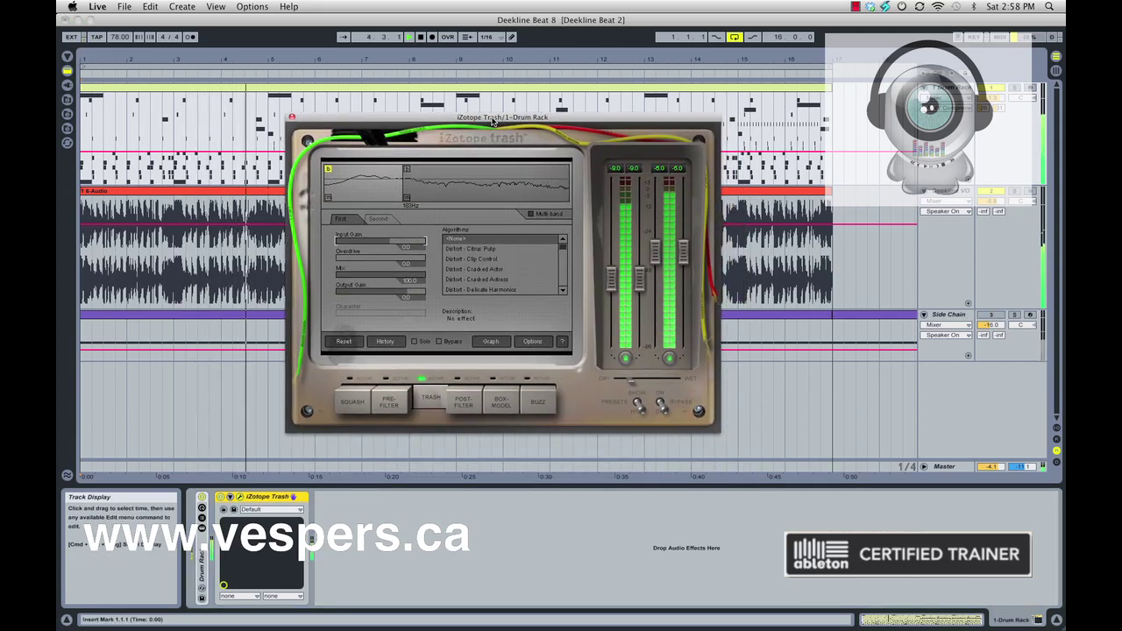
pyautogui.click(292, 116)
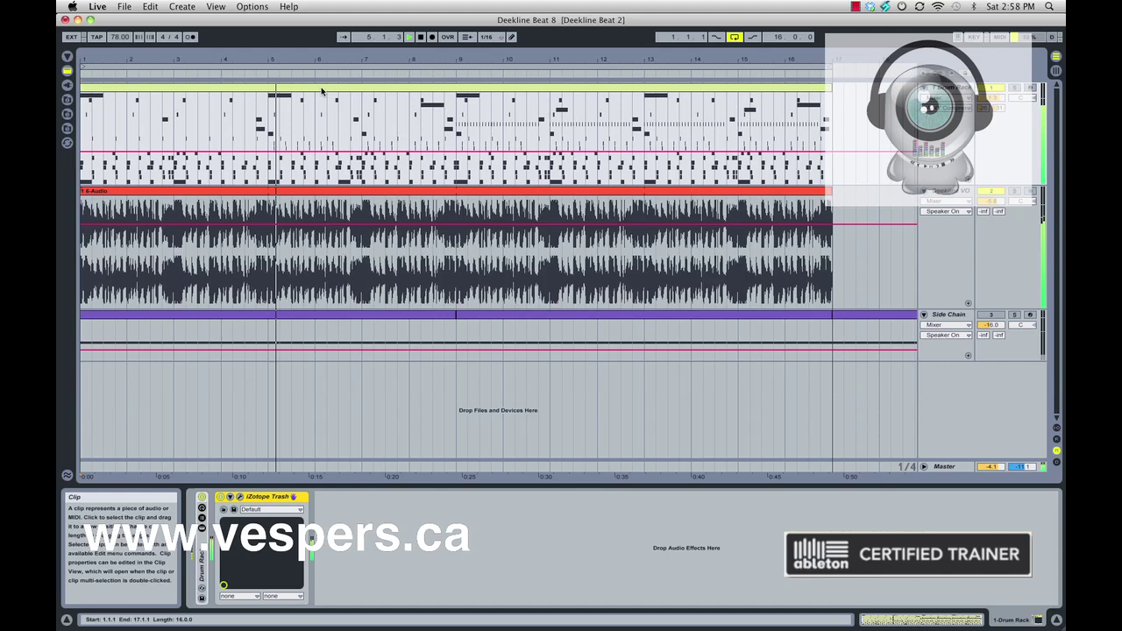
# Show the Drum Rack clip's notes in an enlarged editor zoomed to bars 5–7, with Follow on.
pyautogui.doubleClick(298, 132)
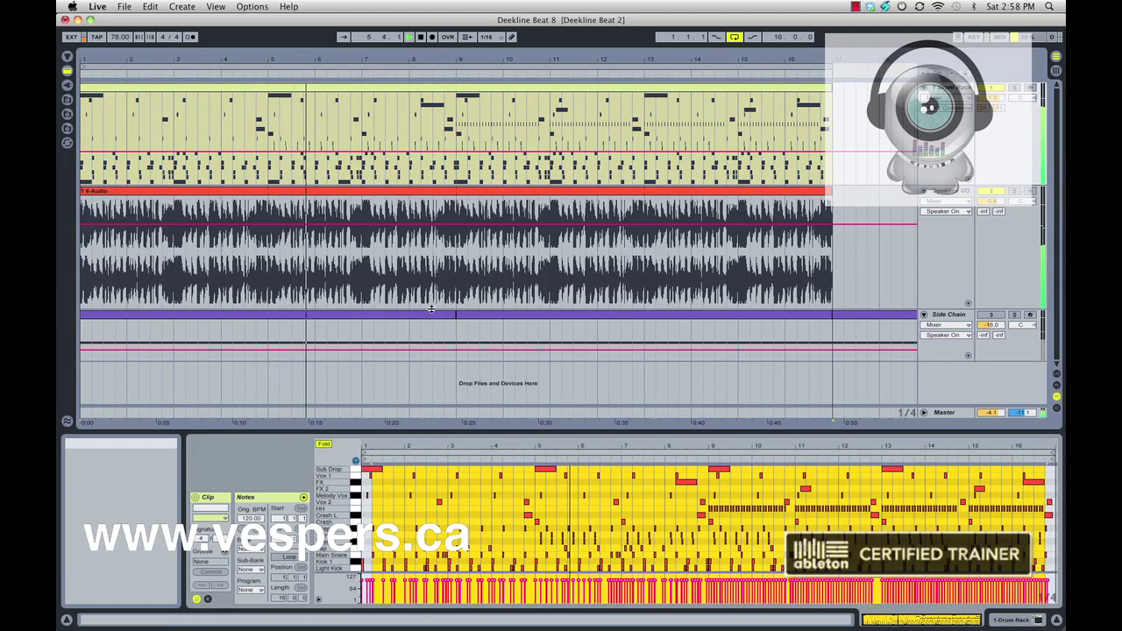
pyautogui.moveTo(412, 463); pyautogui.dragTo(411, 279)
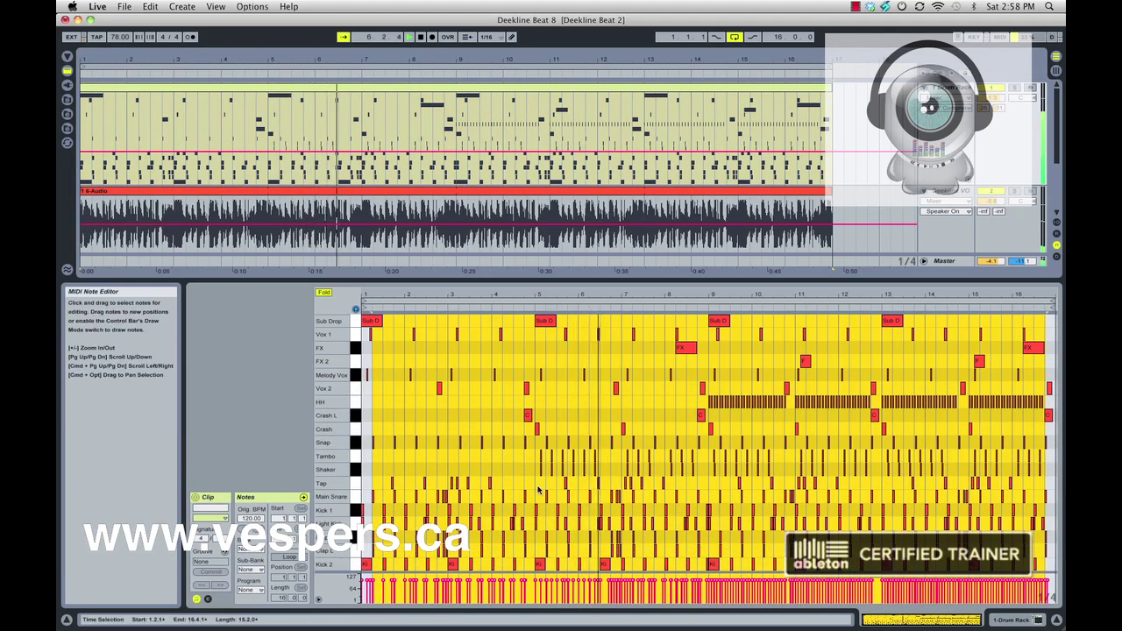
pyautogui.click(570, 373)
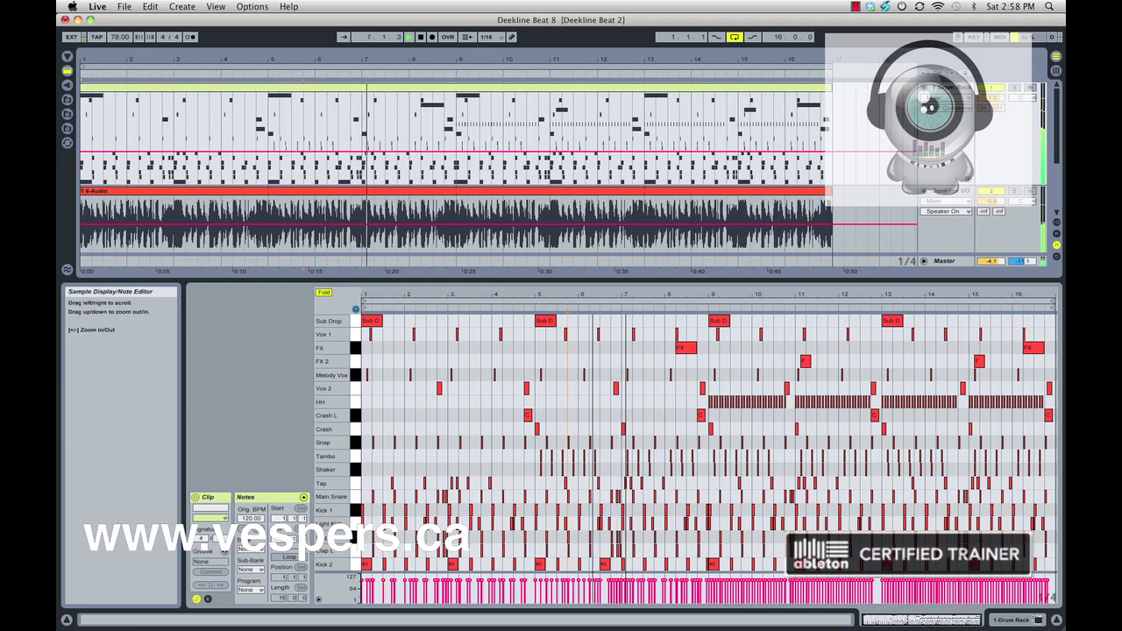
pyautogui.moveTo(593, 295)
pyautogui.mouseDown()
pyautogui.moveTo(594, 307)
pyautogui.moveTo(593, 292)
pyautogui.mouseUp()
pyautogui.press('super+f')
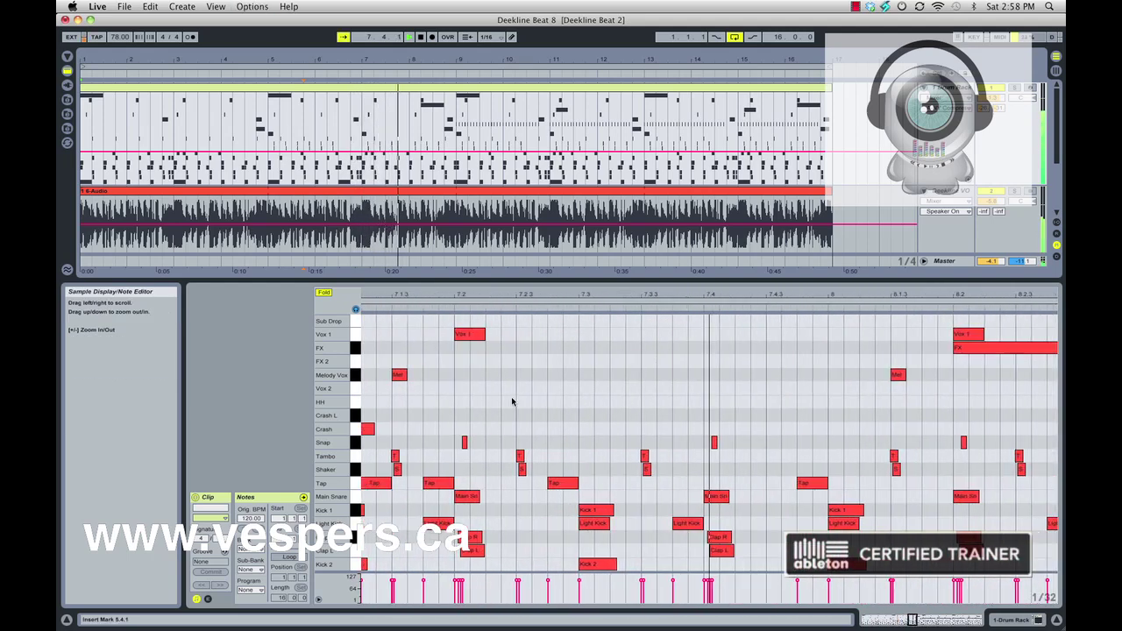